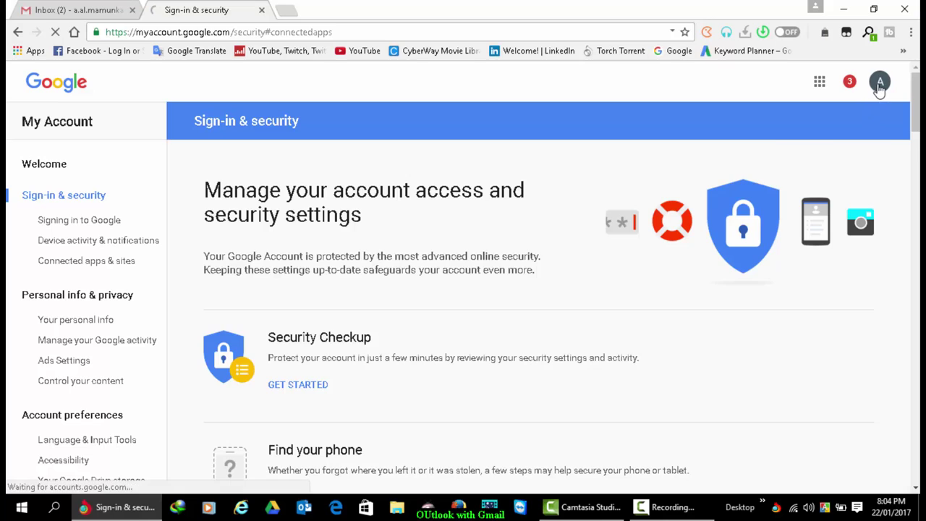
# - Sign out of the Google account, minimize Chrome, and launch Outlook from the taskbar
pyautogui.click(853, 214)
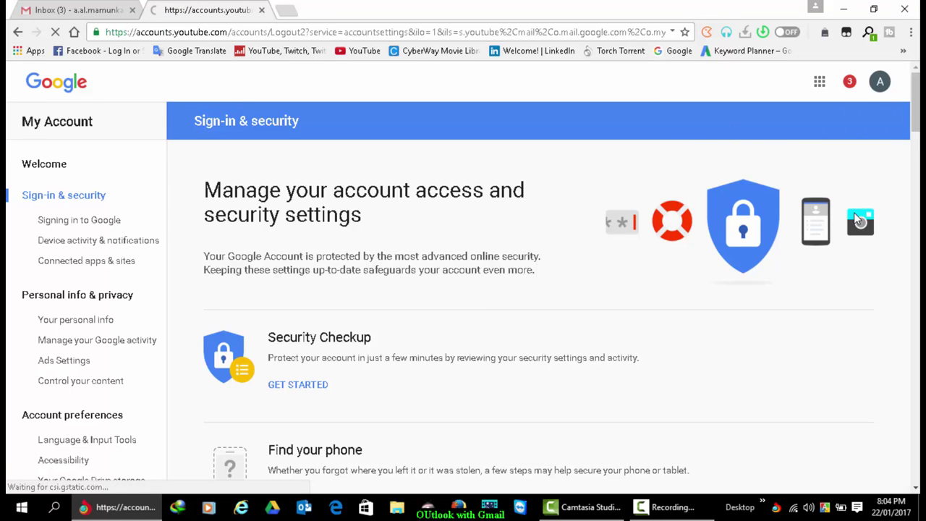
pyautogui.click(845, 12)
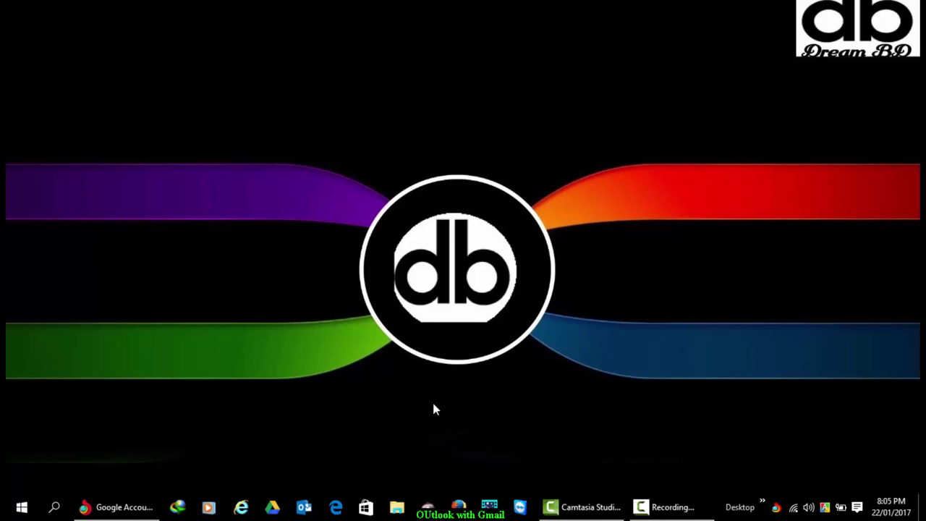
pyautogui.click(304, 508)
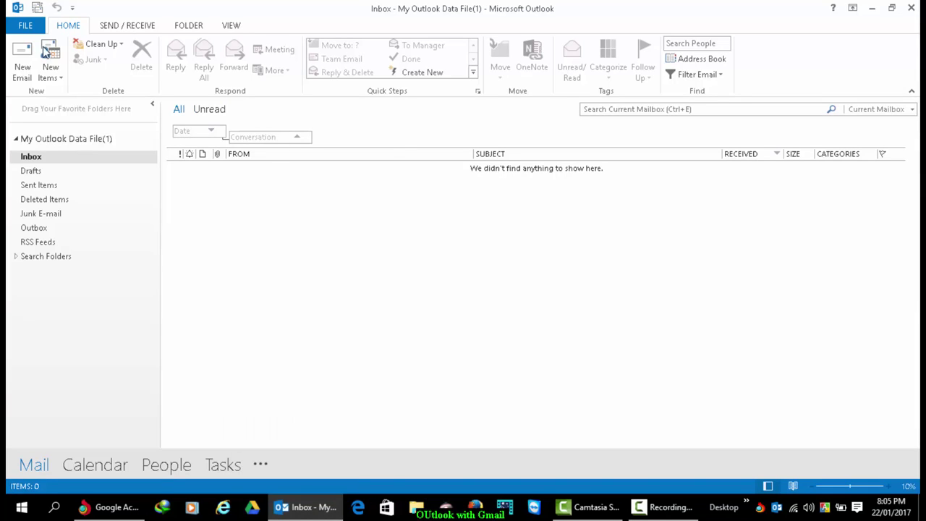
# - Open File > Account Settings > Account Settings to view the empty e-mail account list
pyautogui.click(29, 27)
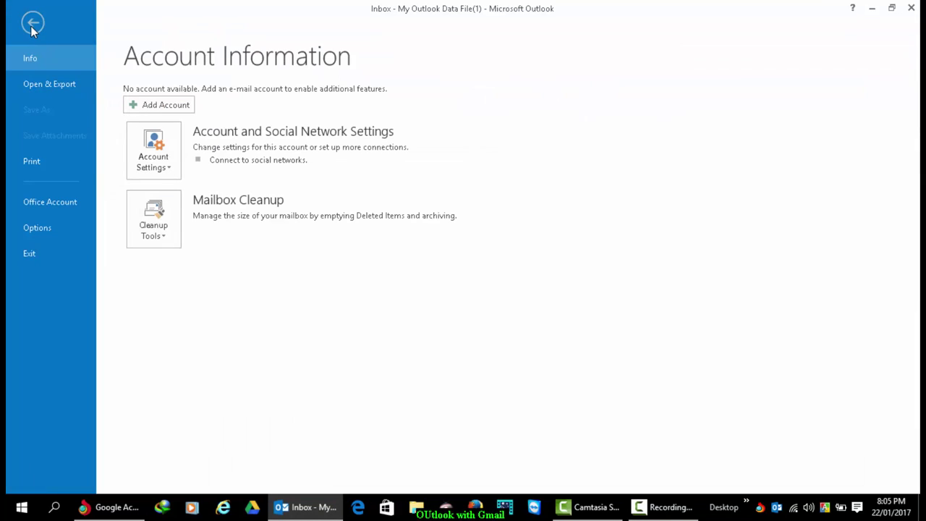
pyautogui.click(151, 173)
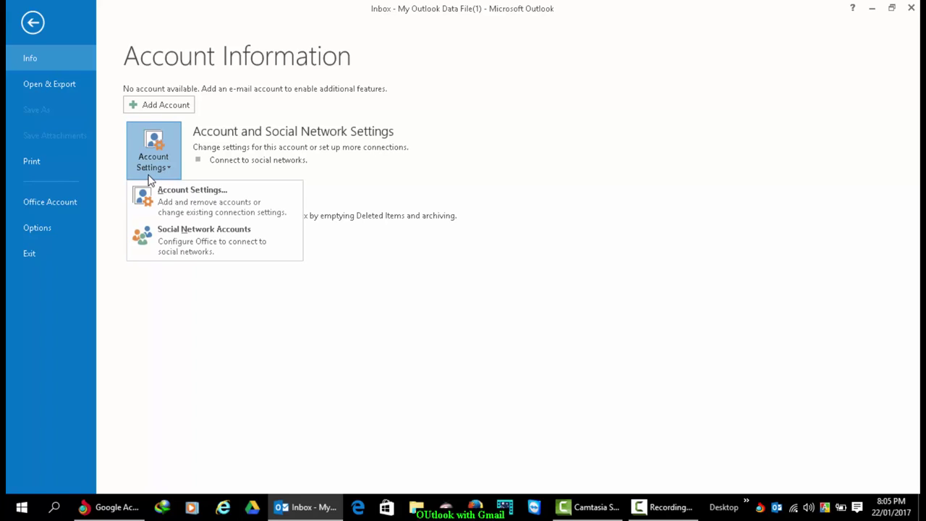
pyautogui.click(180, 207)
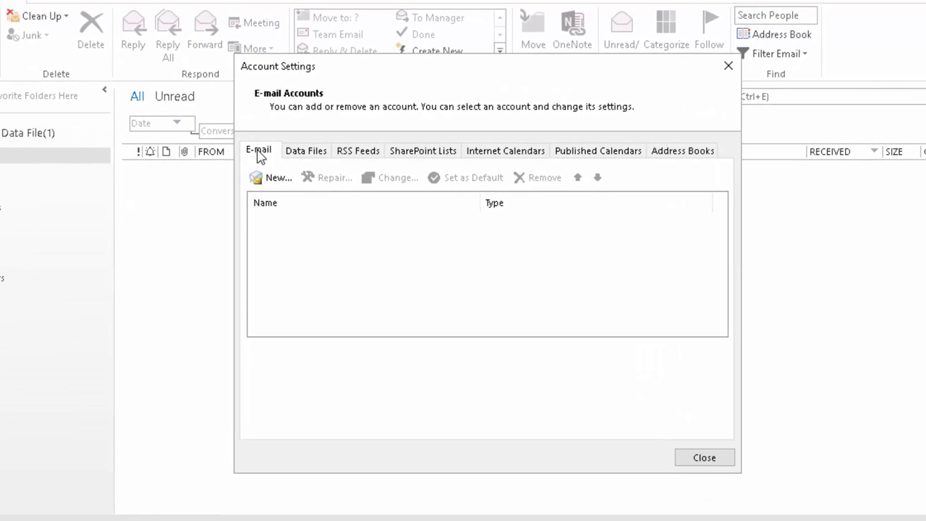
# - Start adding a new e-mail account from the Account Settings dialog
pyautogui.click(300, 151)
pyautogui.click(265, 155)
pyautogui.click(273, 183)
pyautogui.moveTo(346, 178); pyautogui.dragTo(205, 36)
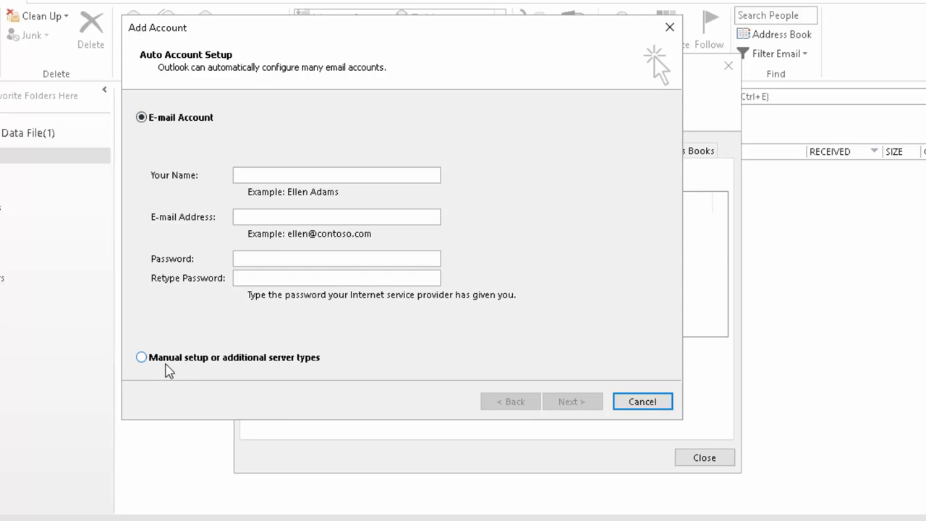
# - Choose manual setup, then select POP or IMAP as the service type
pyautogui.click(141, 358)
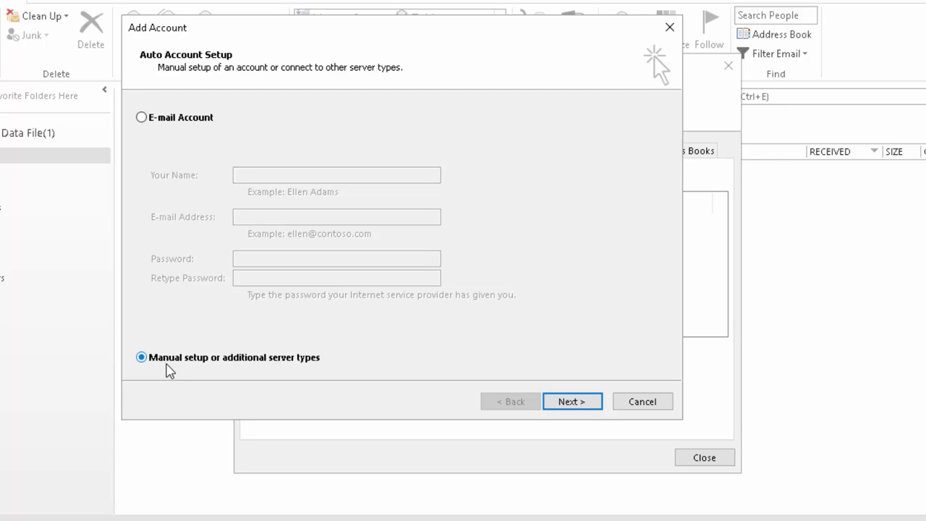
pyautogui.click(579, 407)
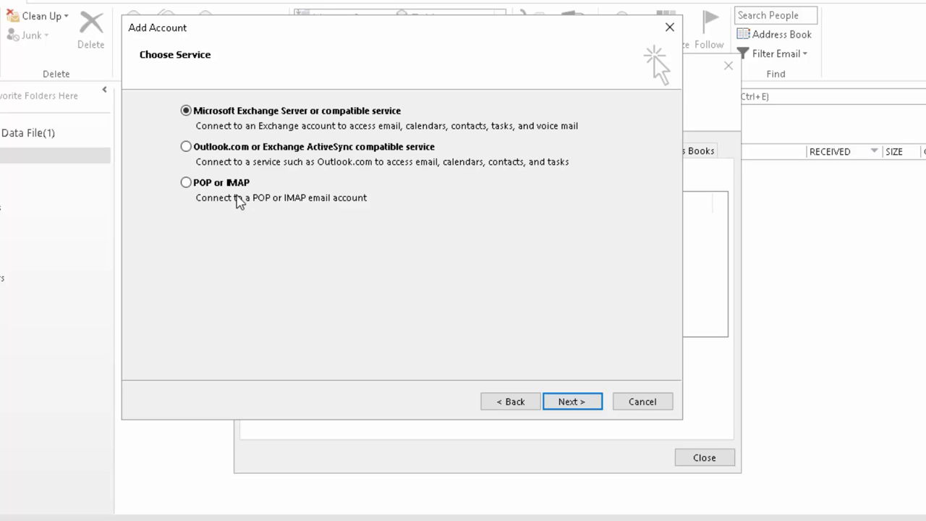
pyautogui.click(187, 187)
pyautogui.click(572, 403)
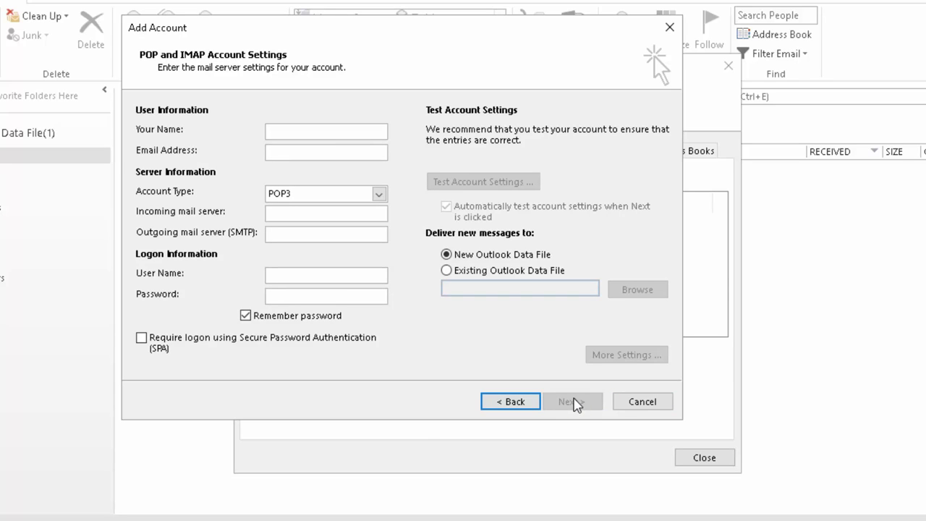
# - Keep POP3 as the account type and enter the display name and Gmail address
pyautogui.click(378, 194)
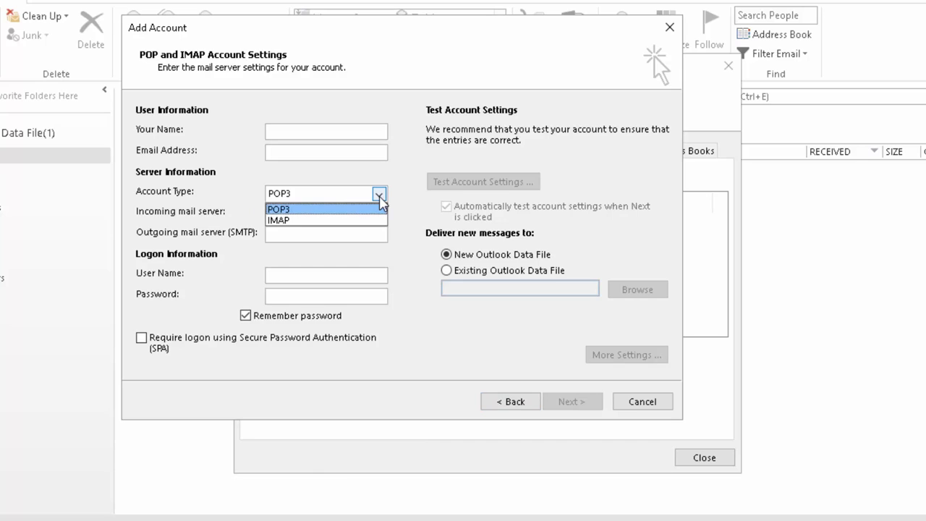
pyautogui.click(379, 194)
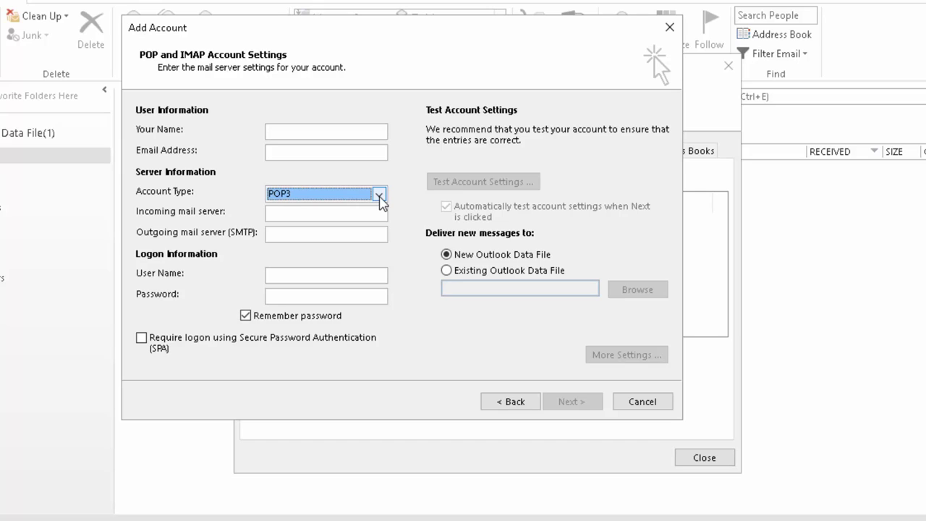
pyautogui.click(297, 134)
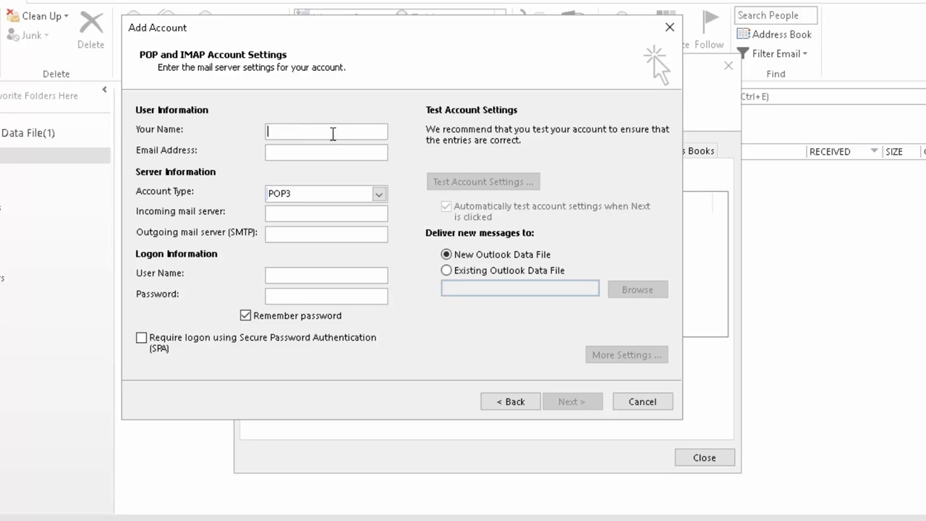
pyautogui.write('Dreambd')
pyautogui.click(305, 154)
pyautogui.press('Tab')
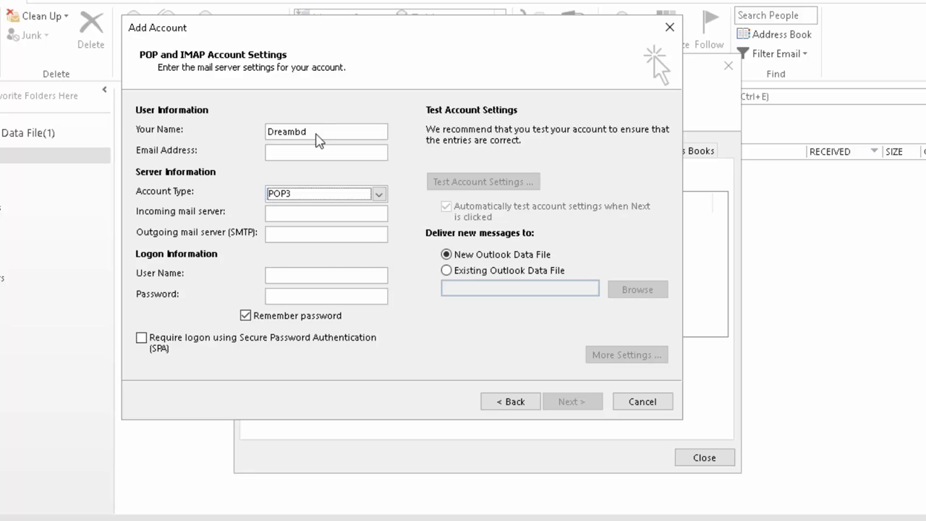
pyautogui.click(311, 151)
pyautogui.hotkey('ctrl', 'v')
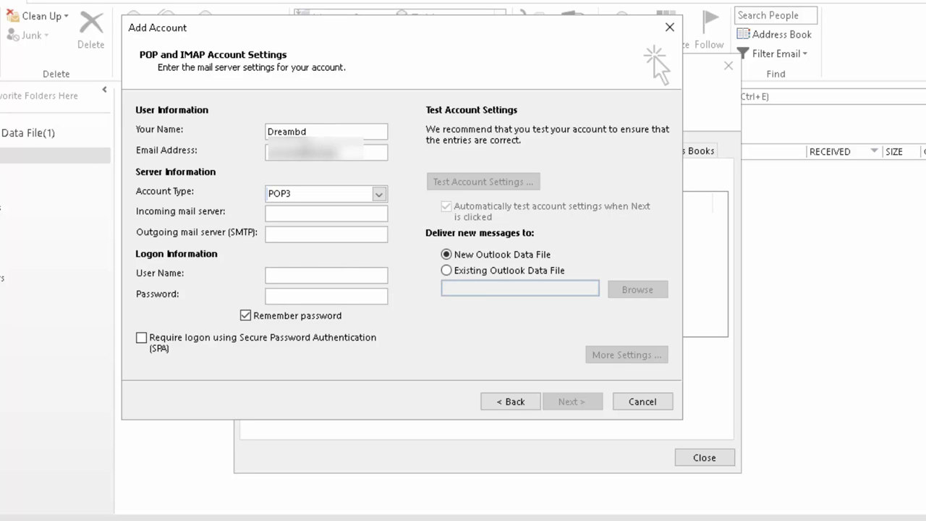
# - Keep account type POP3 and set the incoming mail server to pop.gmail.com
pyautogui.write('gmail.com')
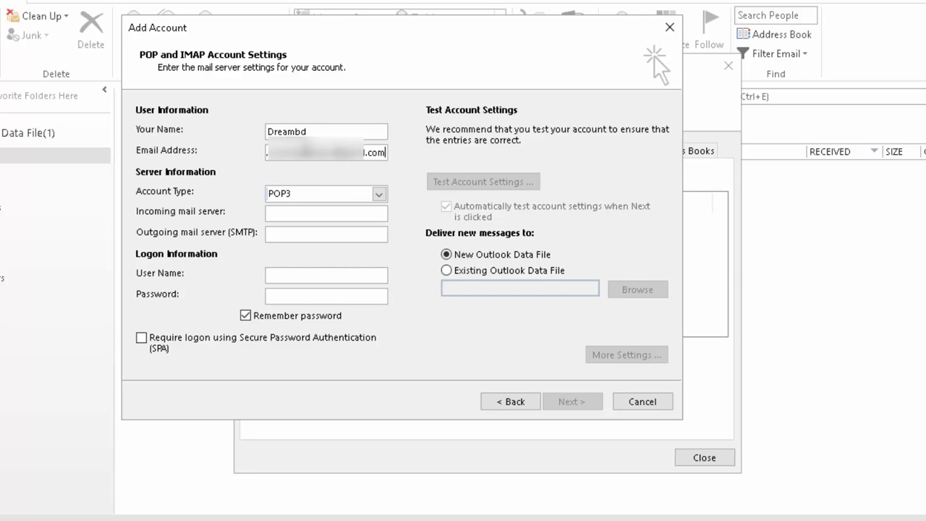
pyautogui.click(379, 193)
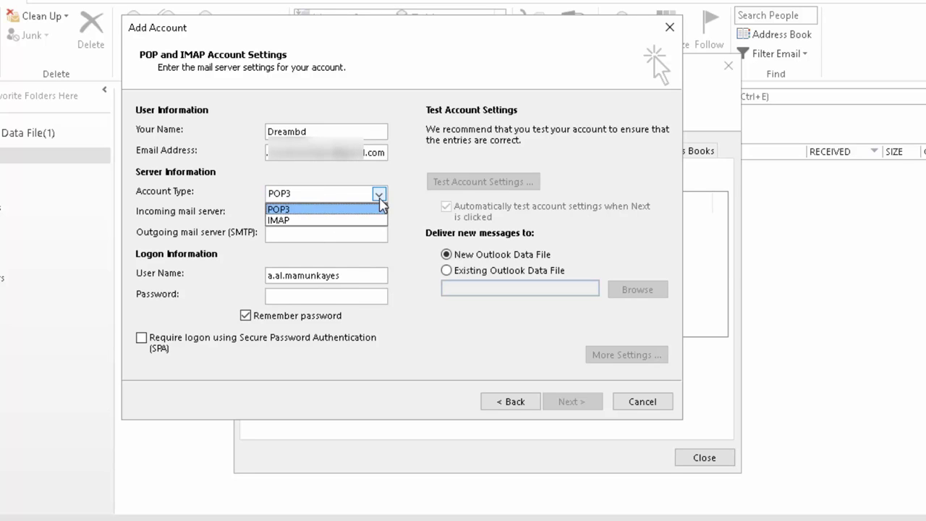
pyautogui.click(298, 209)
pyautogui.click(291, 215)
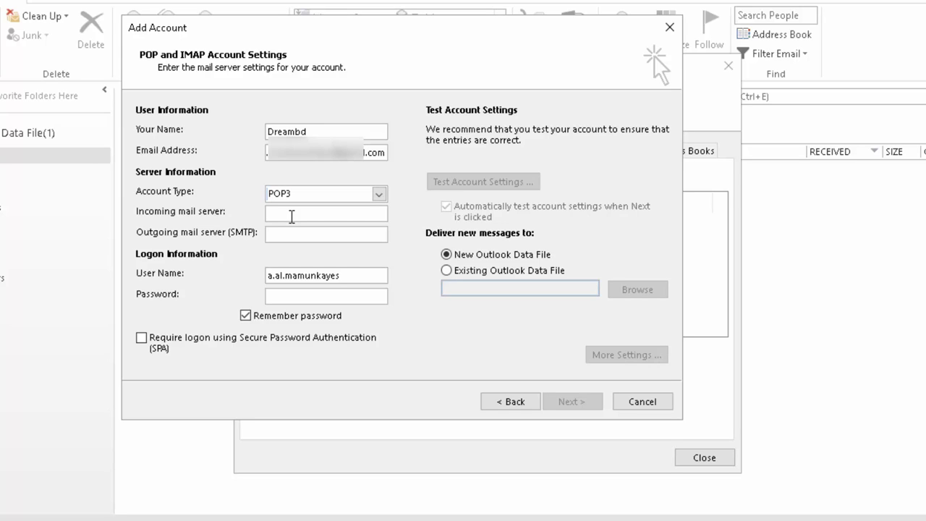
pyautogui.write('pop.g')
pyautogui.write('g')
pyautogui.press('BackSpace')
pyautogui.write('mail.com')
# - Set the outgoing SMTP server to smtp.gmail.com and enter the account password
pyautogui.click(294, 240)
pyautogui.write('sm')
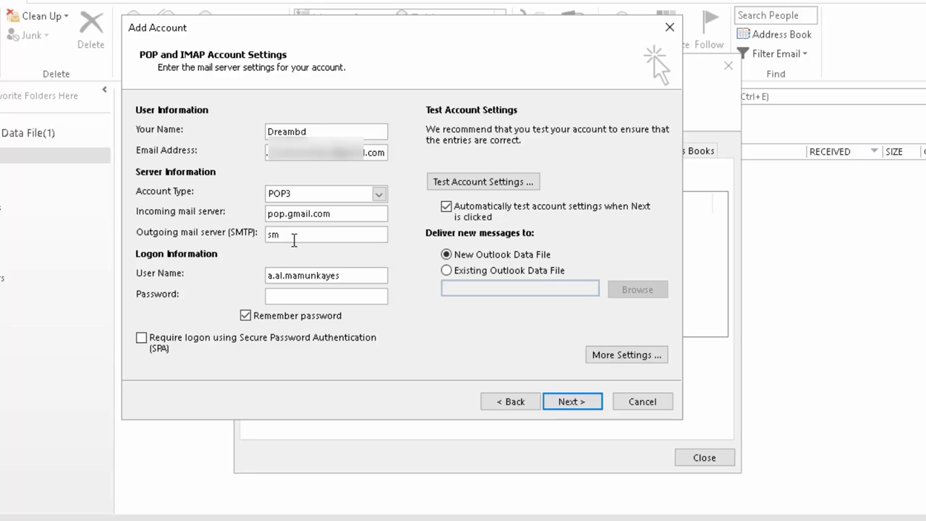
pyautogui.write('tp')
pyautogui.write('.gmail.com')
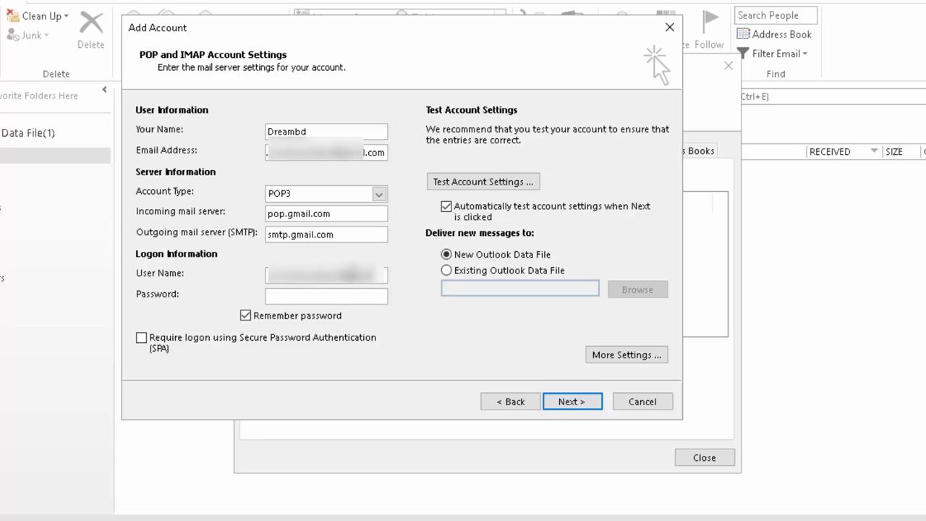
pyautogui.click(328, 296)
pyautogui.write('*******')
pyautogui.press('BackSpace')
pyautogui.press('BackSpace')
pyautogui.press('BackSpace')
pyautogui.press('BackSpace')
pyautogui.press('BackSpace')
pyautogui.write('**********')
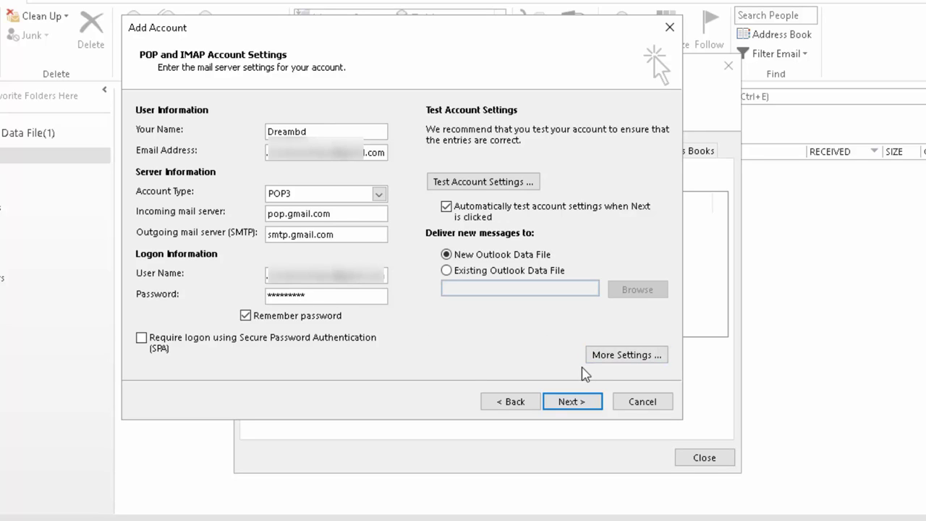
# - In More Settings, enable 'My outgoing server (SMTP) requires authentication' and show the Advanced port settings
pyautogui.click(627, 355)
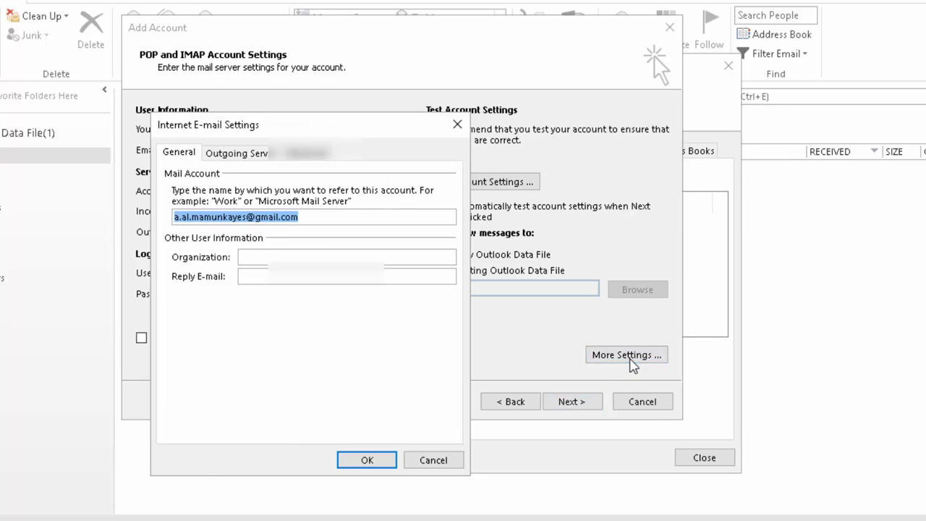
pyautogui.click(240, 156)
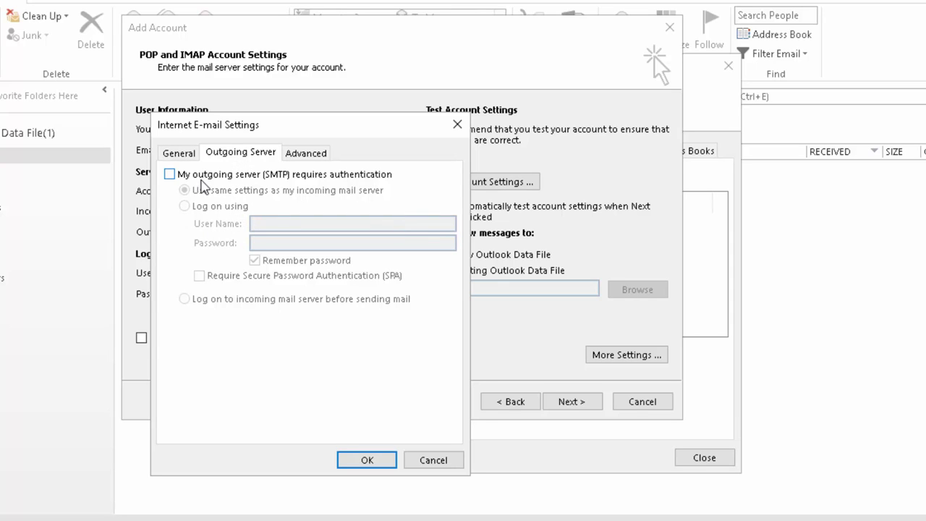
pyautogui.click(191, 177)
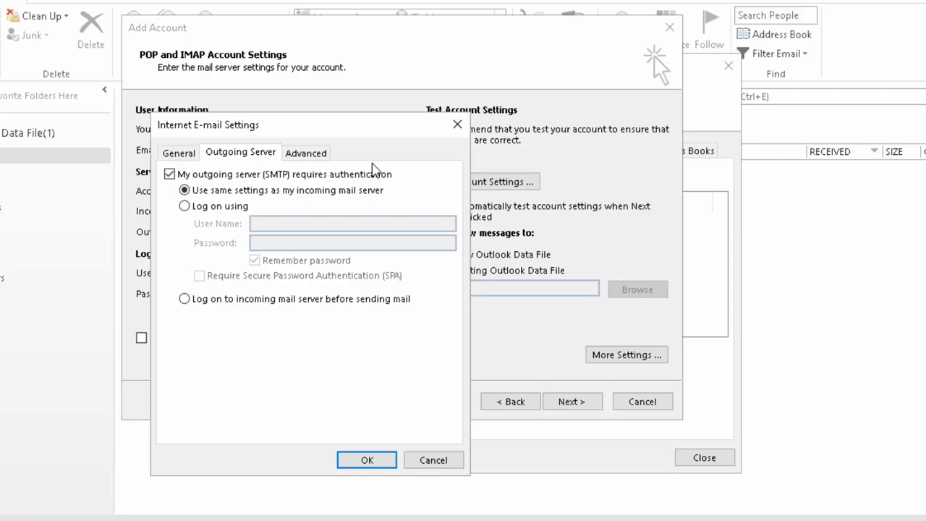
pyautogui.click(322, 156)
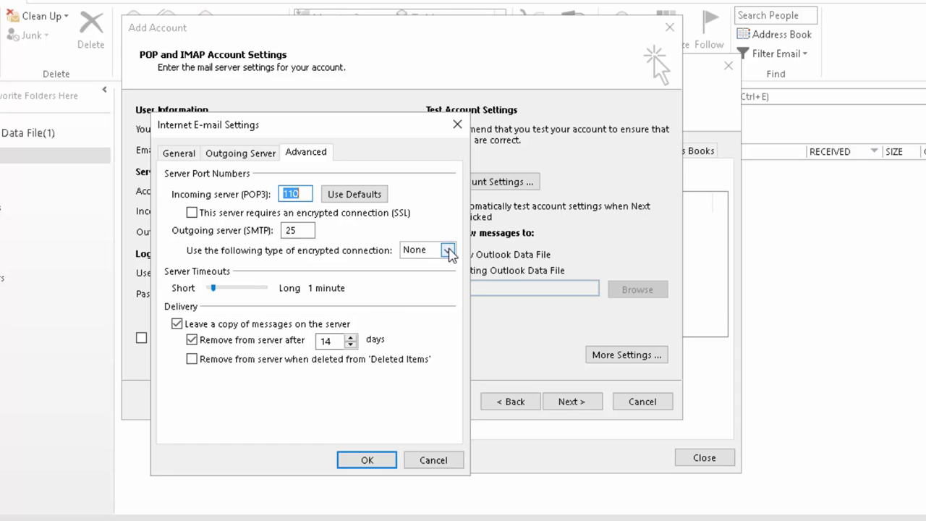
# - Use SSL for POP3 on port 995 and SMTP on port 465, with an 8-minute timeout
pyautogui.click(192, 213)
pyautogui.click(448, 250)
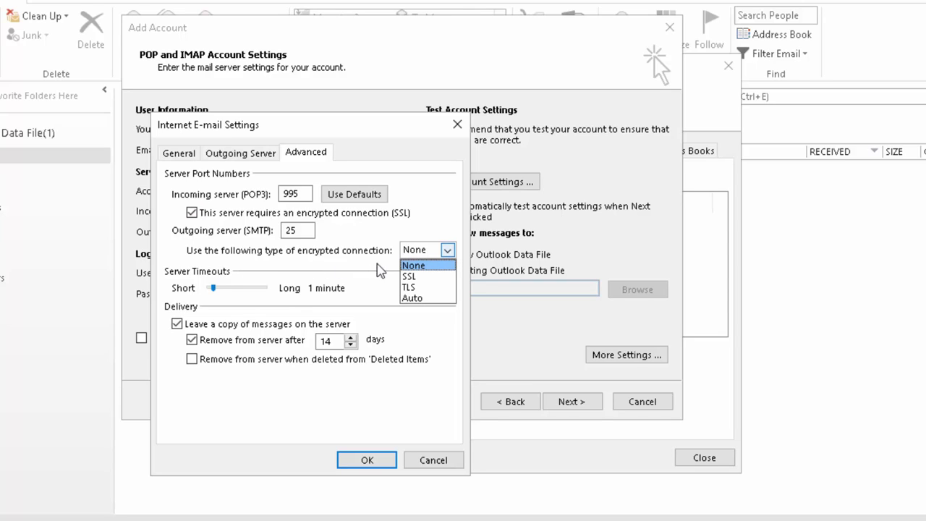
pyautogui.click(424, 276)
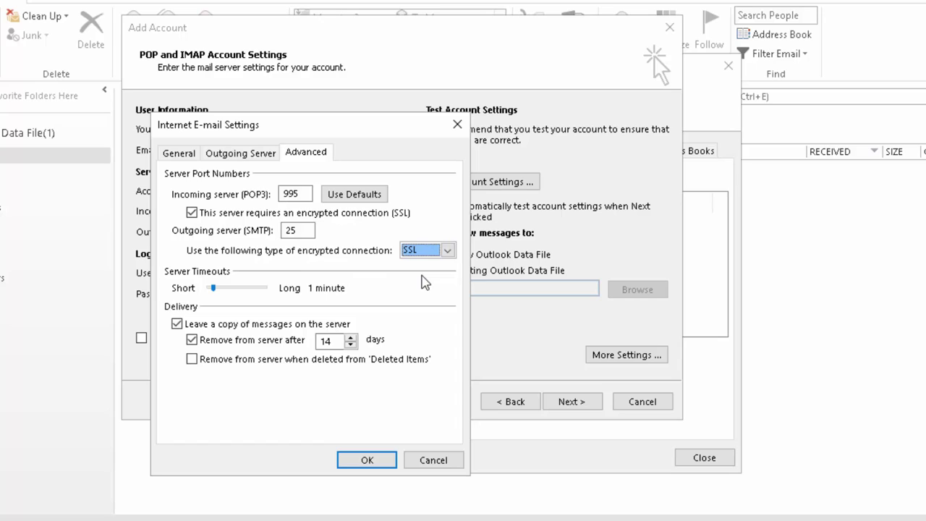
pyautogui.scroll(-5, 247, 288)
pyautogui.click(307, 231)
pyautogui.moveTo(307, 230); pyautogui.dragTo(284, 232)
pyautogui.write('465')
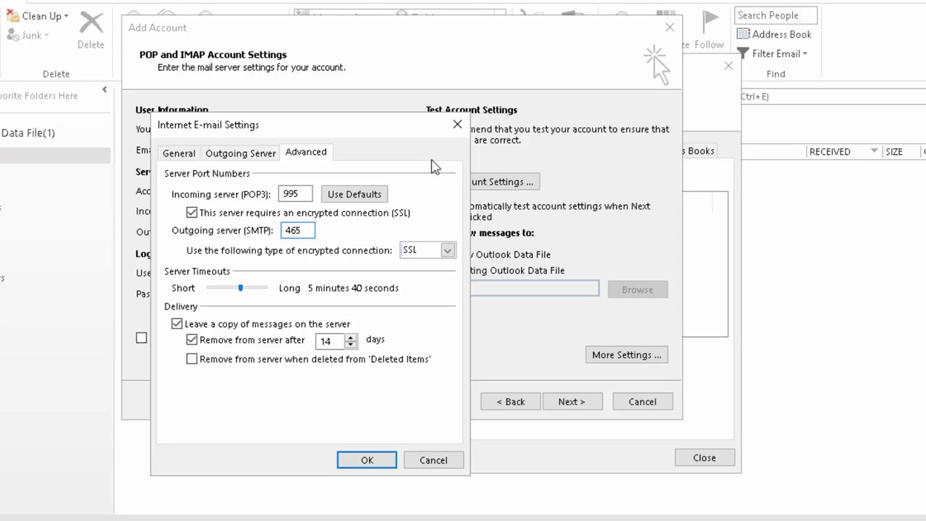
pyautogui.moveTo(241, 290); pyautogui.dragTo(208, 292)
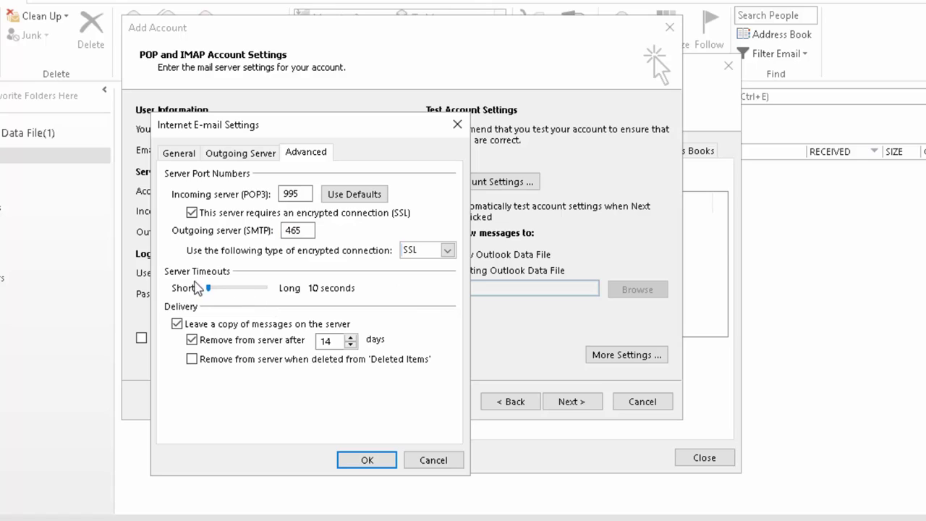
pyautogui.moveTo(209, 290); pyautogui.dragTo(257, 297)
# - Keep server copies of messages, removed after the set number of days, and confirm with OK
pyautogui.click(178, 324)
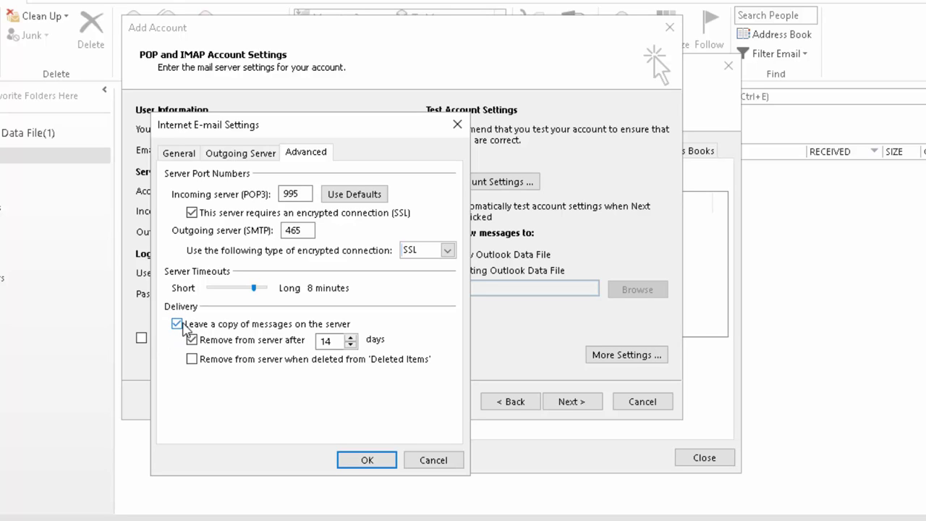
pyautogui.click(178, 325)
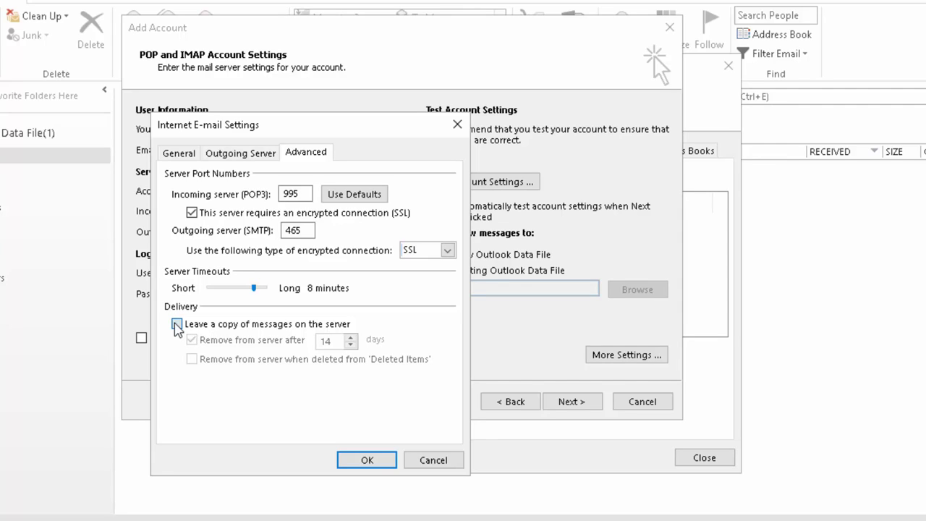
pyautogui.click(177, 324)
pyautogui.click(192, 340)
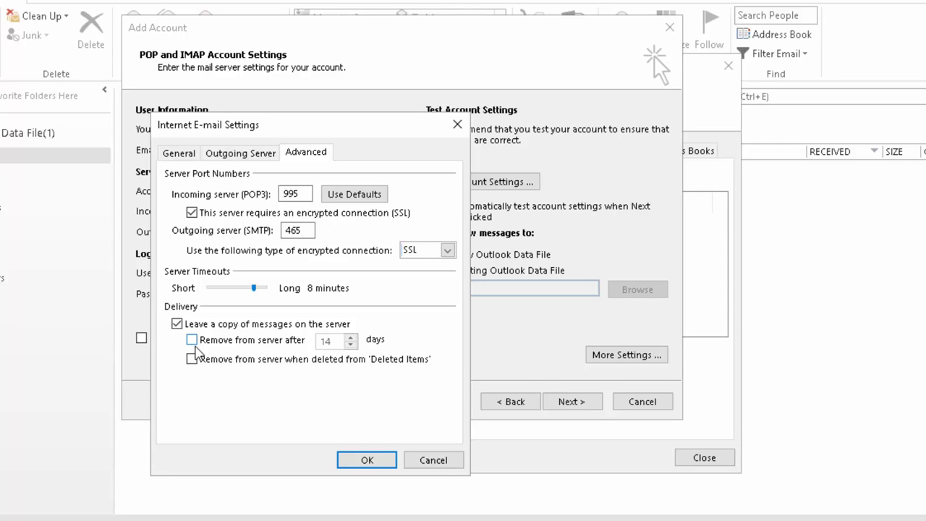
pyautogui.click(197, 341)
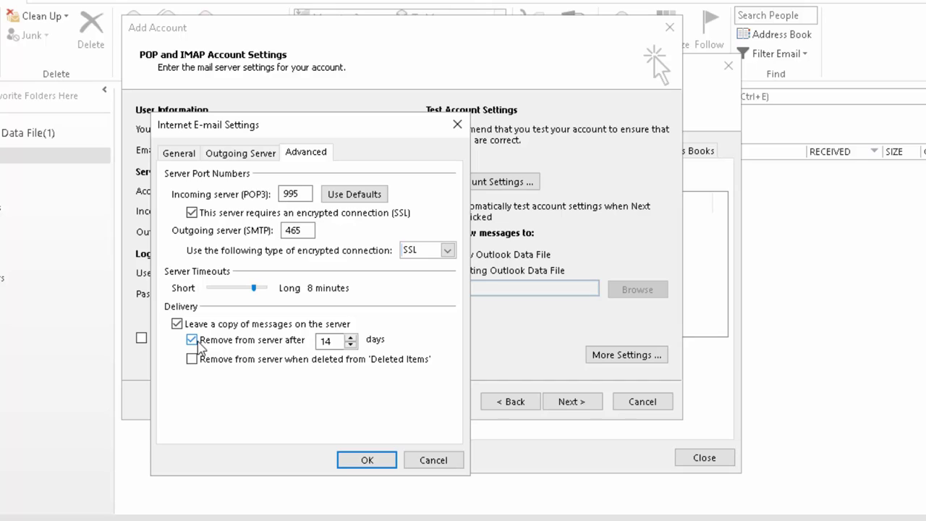
pyautogui.click(351, 345)
pyautogui.click(351, 338)
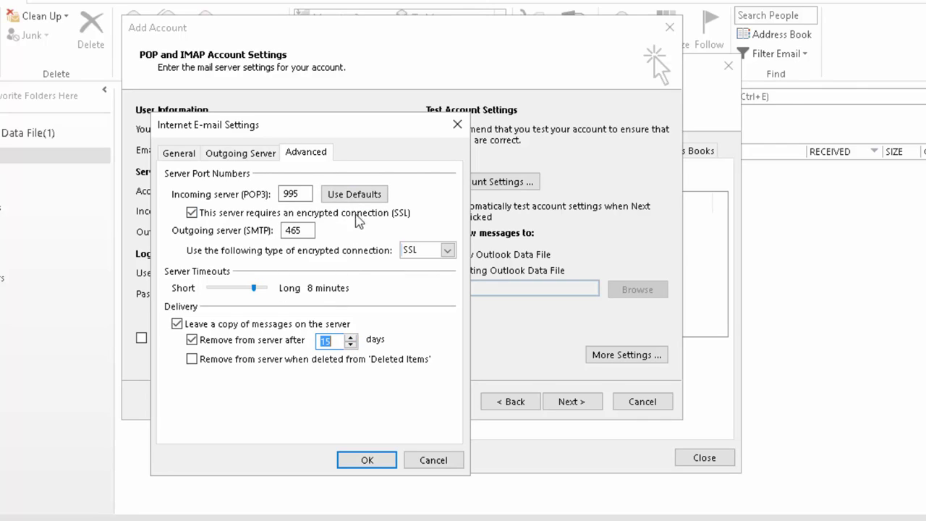
pyautogui.click(380, 468)
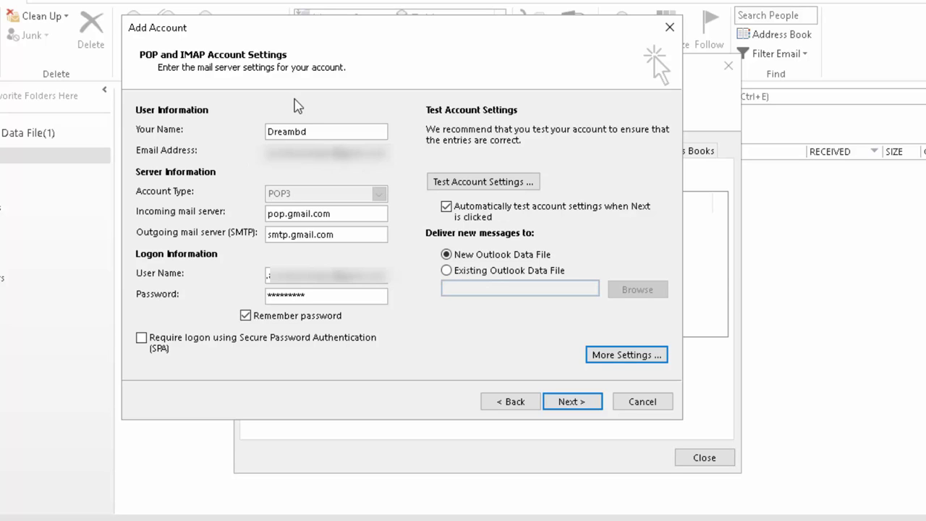
# - Run the account test twice, passing POP3 logon and test e-mail, reaching 'You're all set!'
pyautogui.click(452, 186)
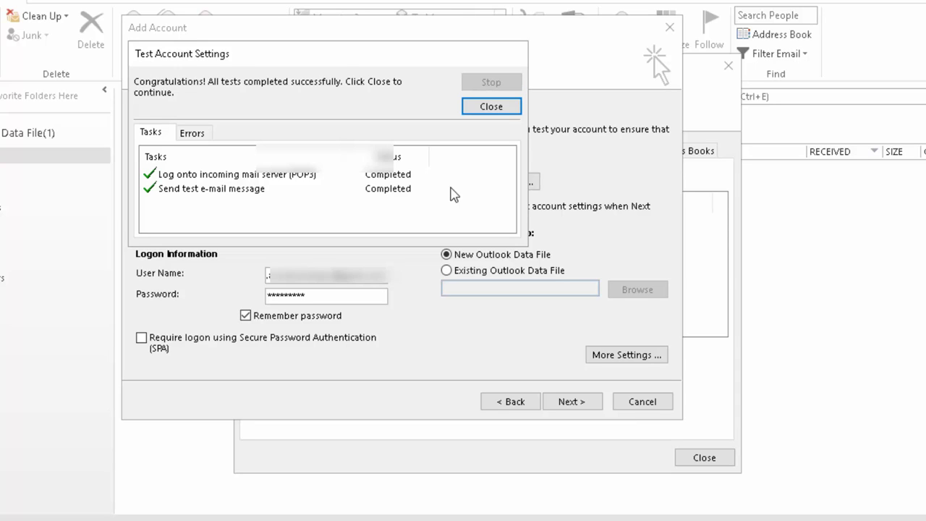
pyautogui.click(491, 107)
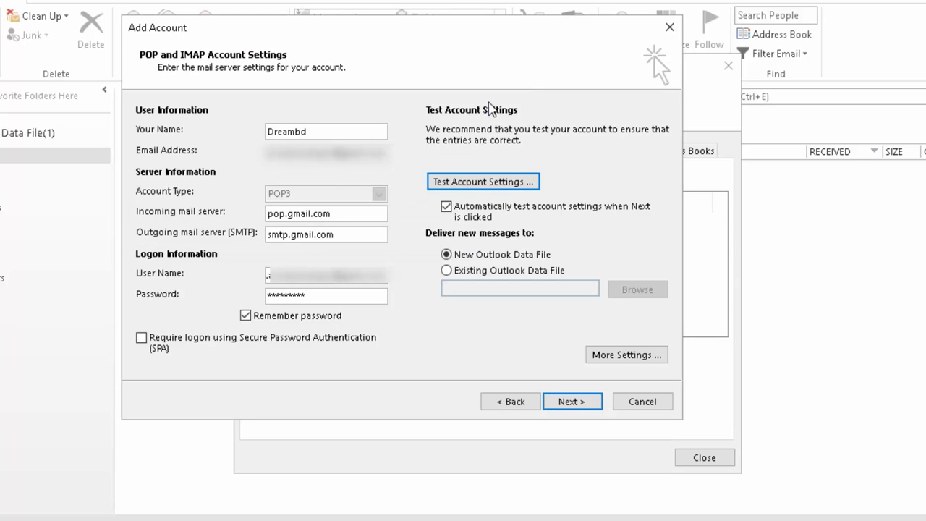
pyautogui.click(562, 406)
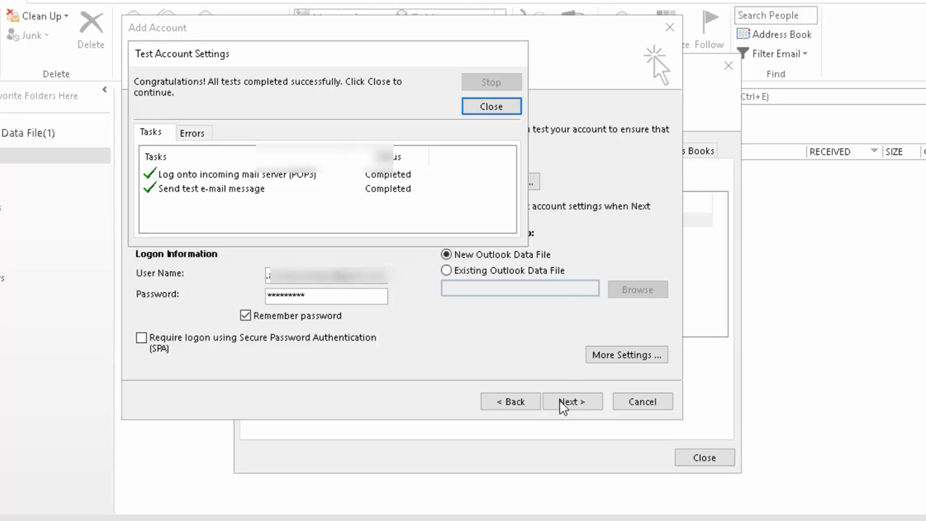
pyautogui.click(500, 110)
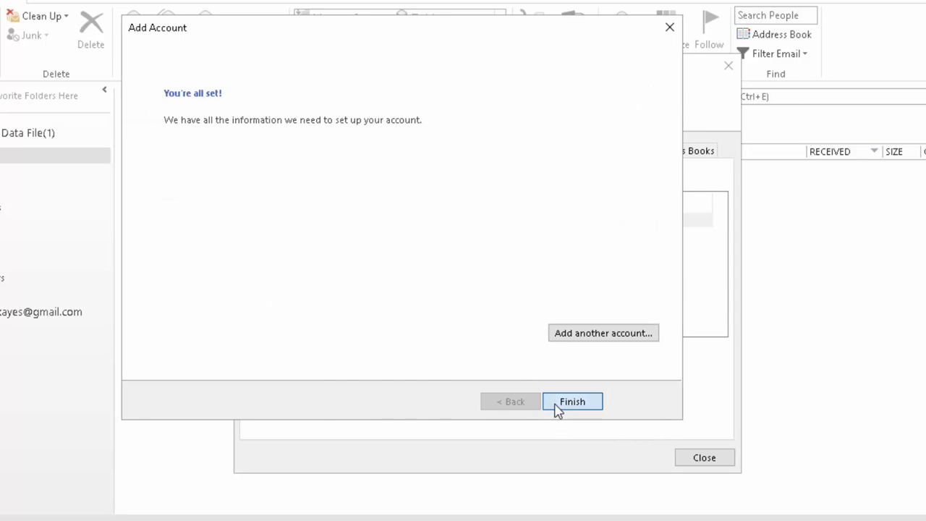
# - Finish the wizard, close Account Settings, and run Send/Receive All Folders
pyautogui.click(557, 404)
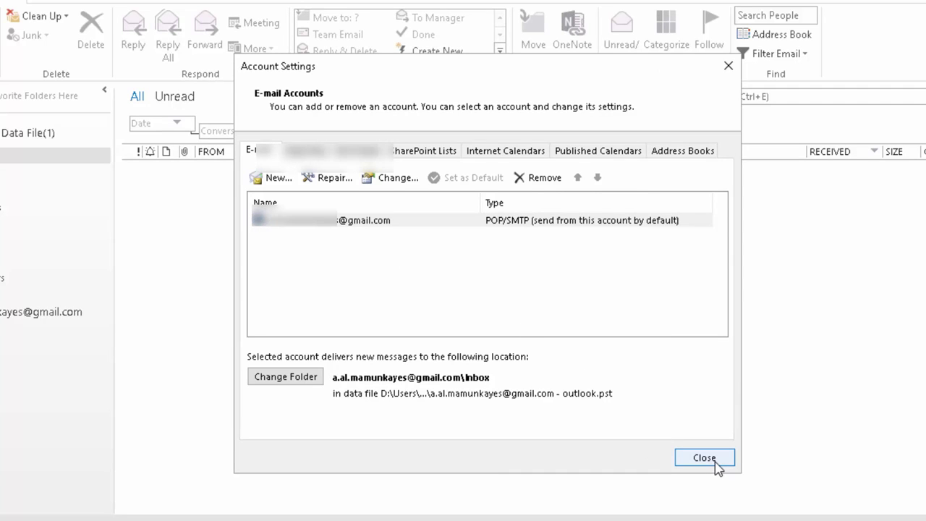
pyautogui.click(704, 458)
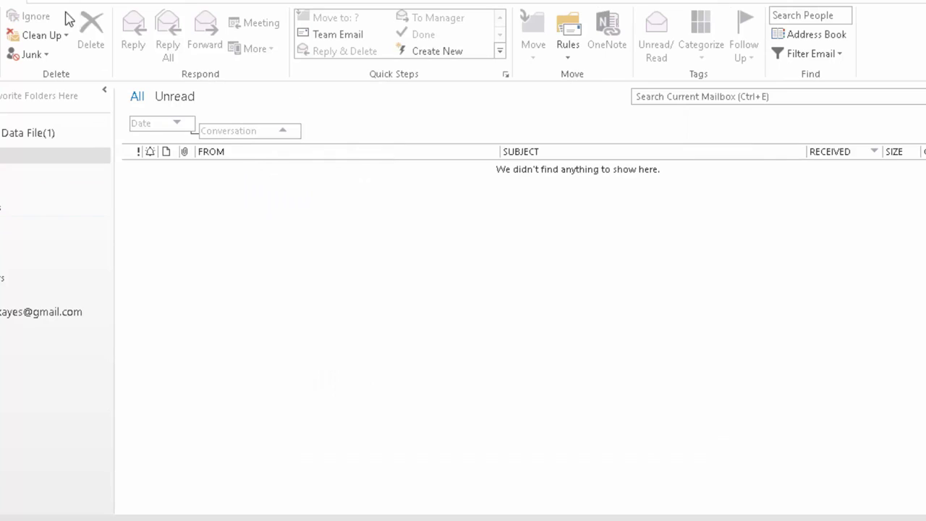
pyautogui.click(63, 3)
pyautogui.click(2, 37)
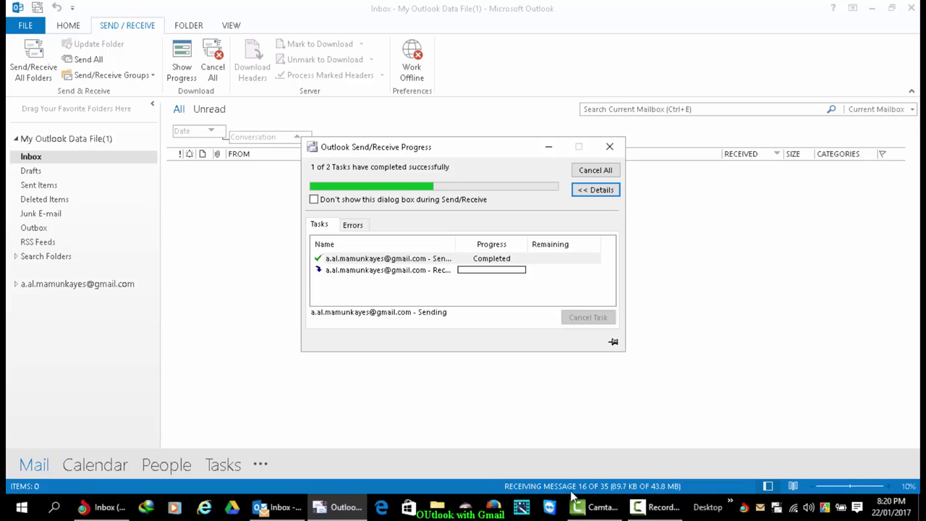
# - Browse Drafts and Inbox, collapse the local data file, and expand the Gmail account's folders
pyautogui.click(61, 169)
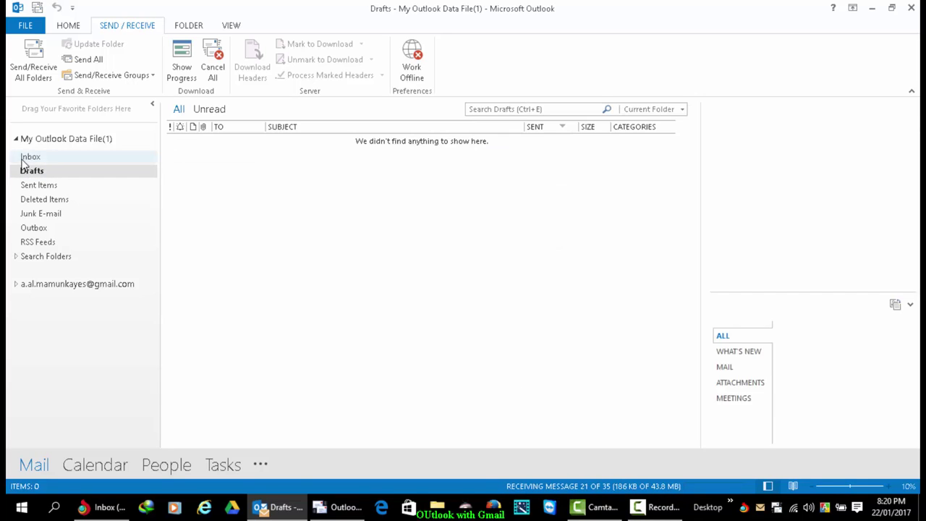
pyautogui.click(29, 157)
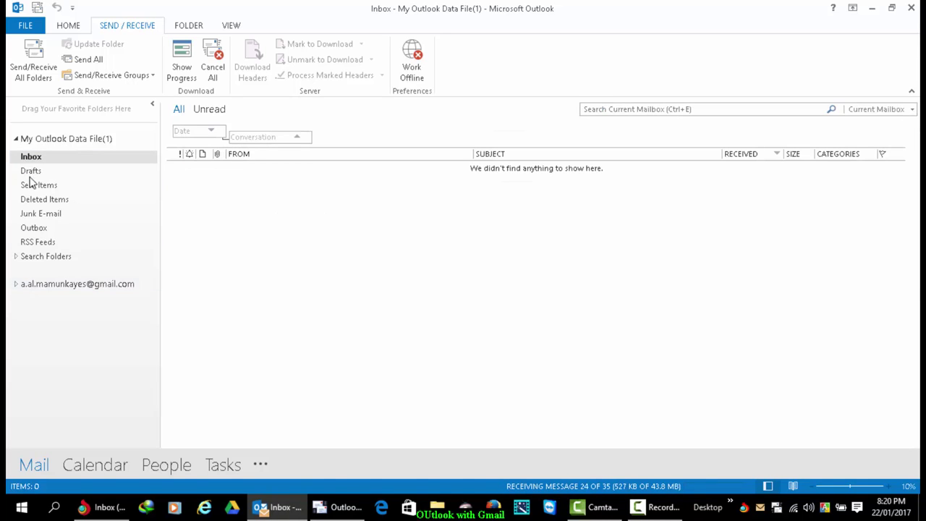
pyautogui.doubleClick(23, 141)
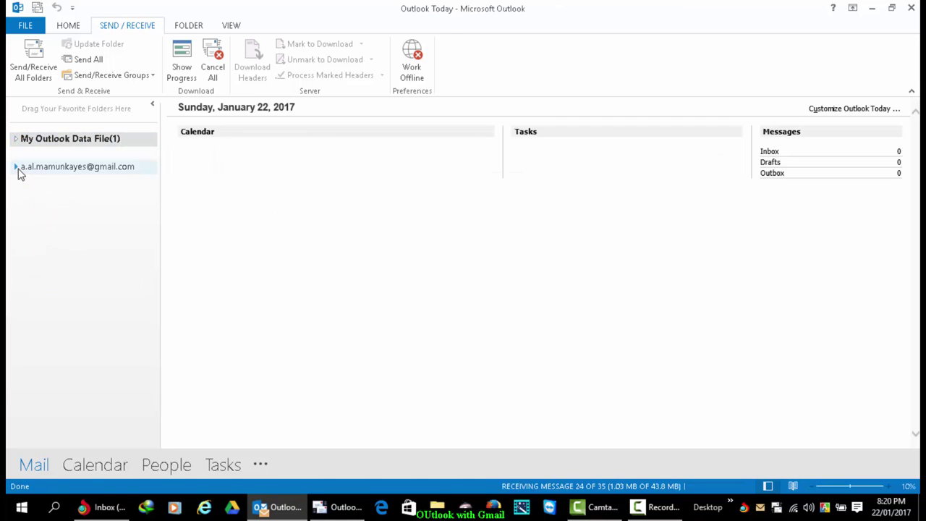
pyautogui.click(17, 168)
# - Open the Gmail Inbox, view the second test message in its own window, then close it
pyautogui.click(44, 185)
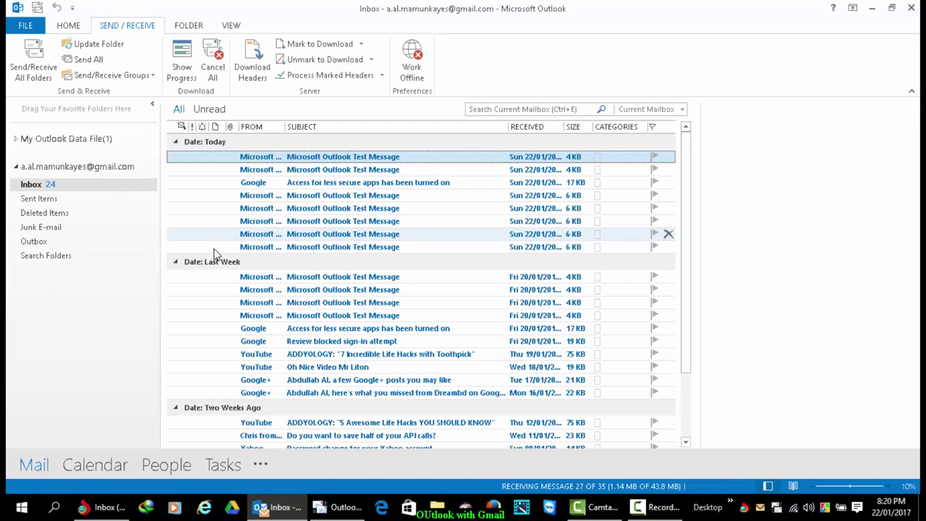
pyautogui.scroll(-3, 361, 275)
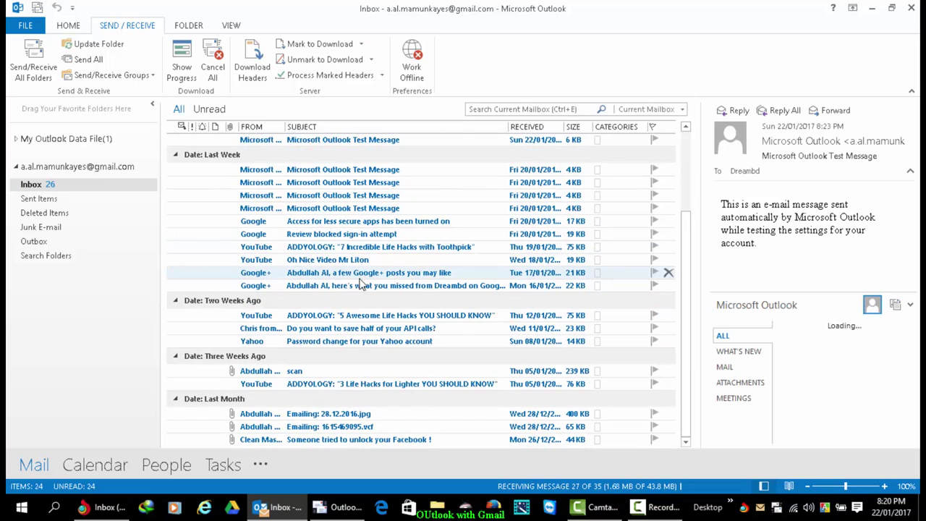
pyautogui.scroll(3, 364, 284)
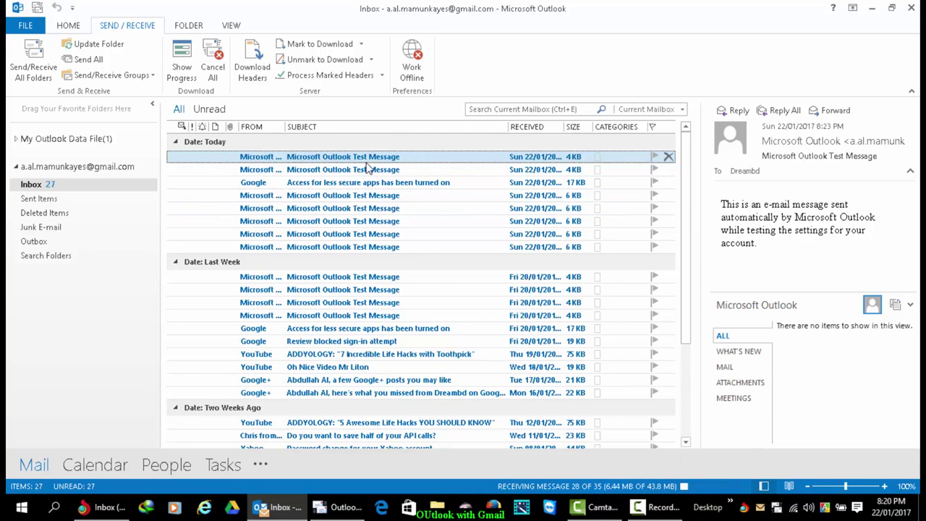
pyautogui.doubleClick(278, 171)
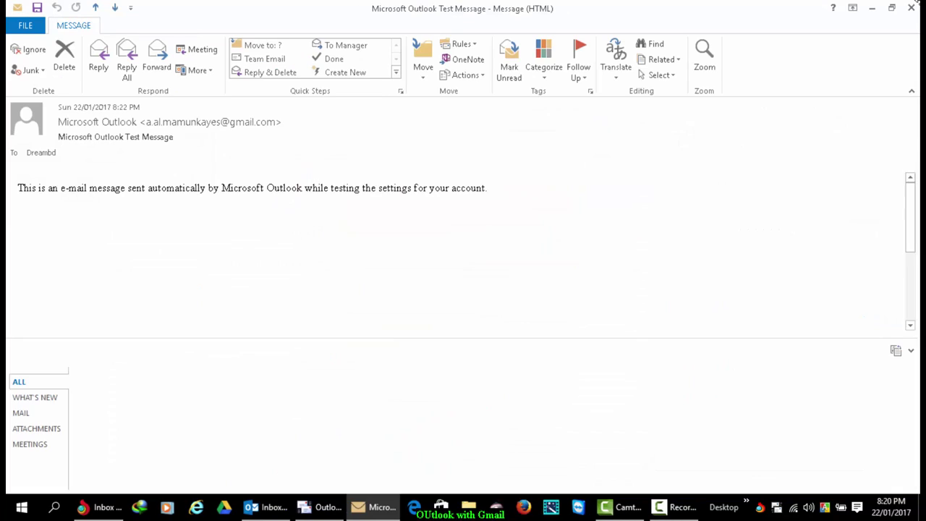
pyautogui.click(911, 7)
# - Start a blank new e-mail from the Home tab
pyautogui.scroll(-4, 318, 327)
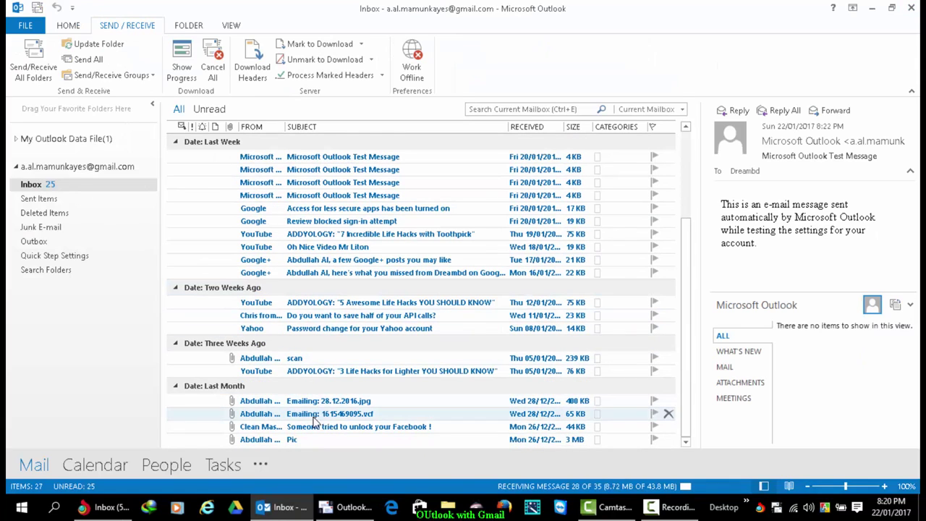
pyautogui.click(67, 27)
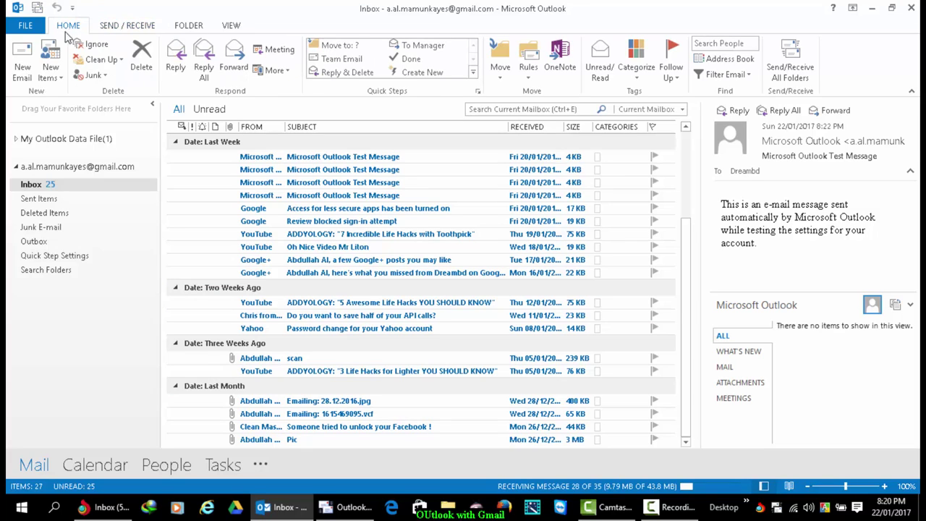
pyautogui.click(20, 66)
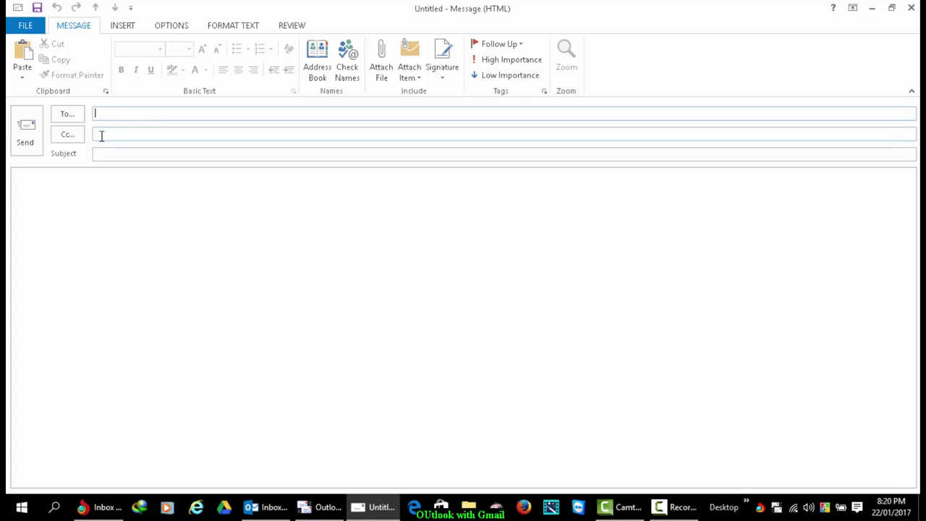
# - Cancel the Attach File picker without attaching anything and discard the empty message unsent
pyautogui.click(92, 194)
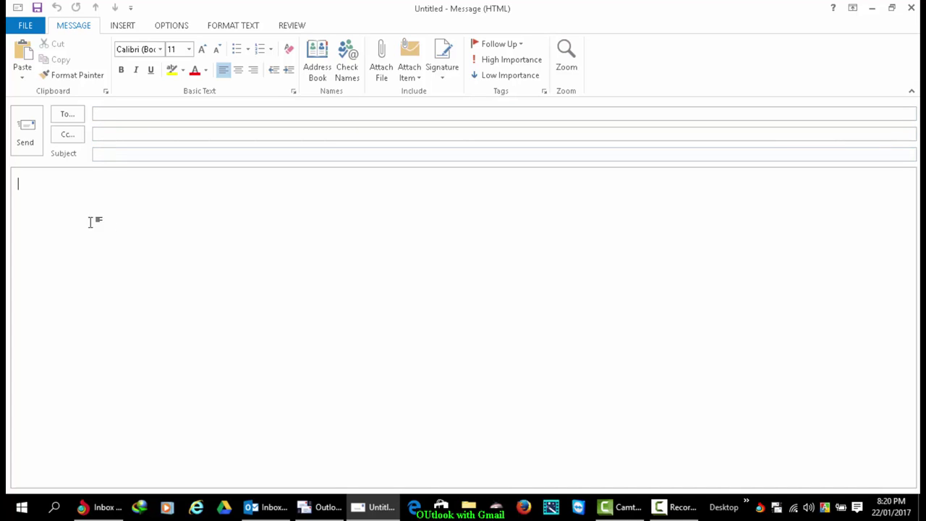
pyautogui.click(381, 63)
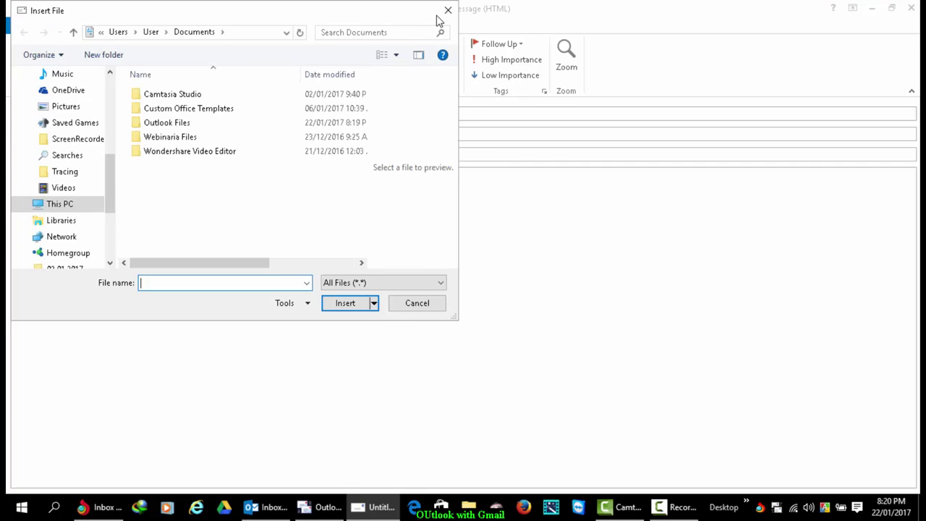
pyautogui.click(447, 10)
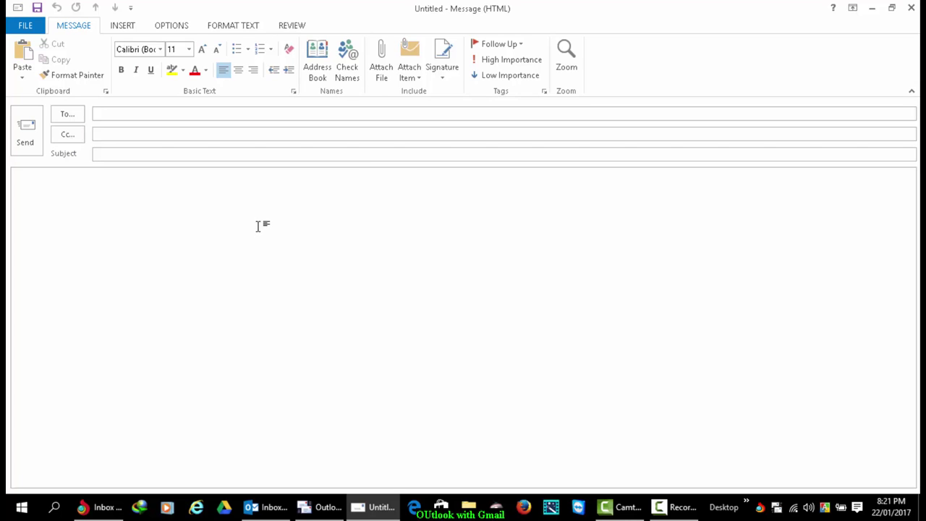
pyautogui.click(911, 8)
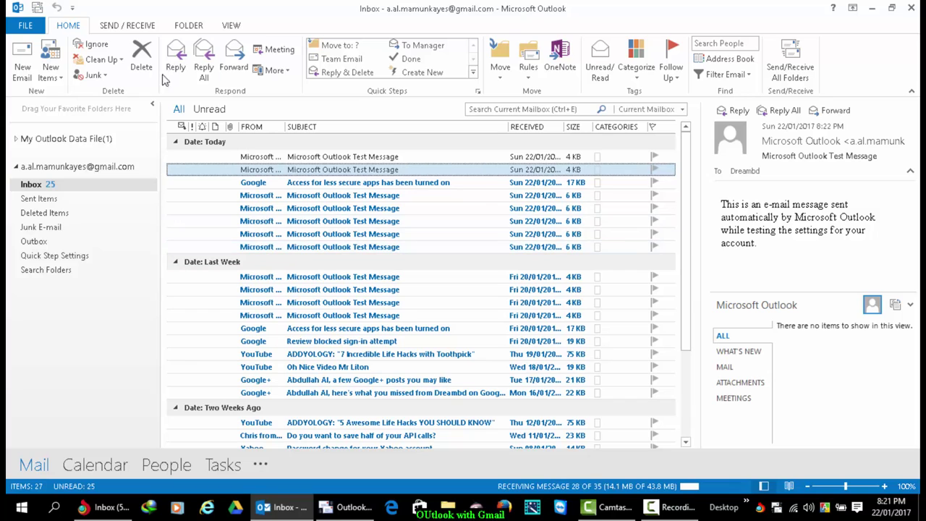
# - Open Account Settings from the File view and select the existing Gmail POP account
pyautogui.click(33, 29)
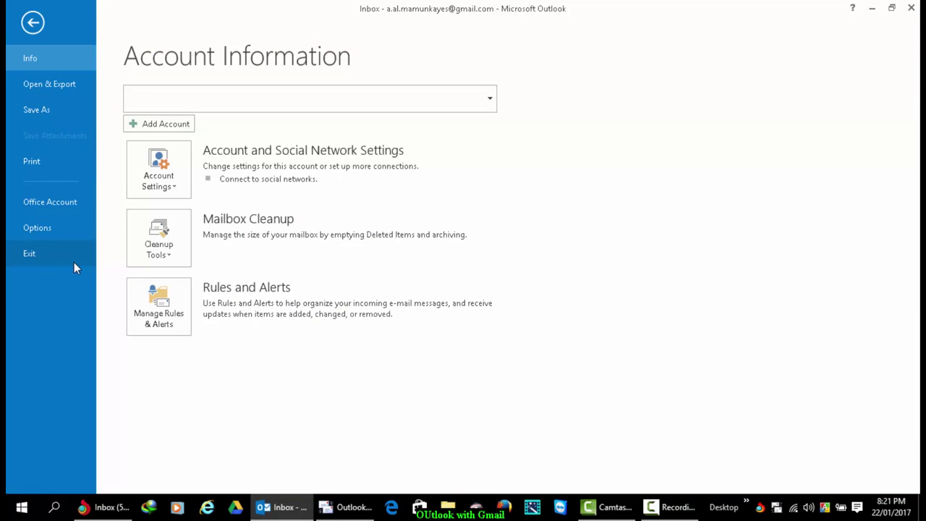
pyautogui.click(147, 177)
pyautogui.click(208, 211)
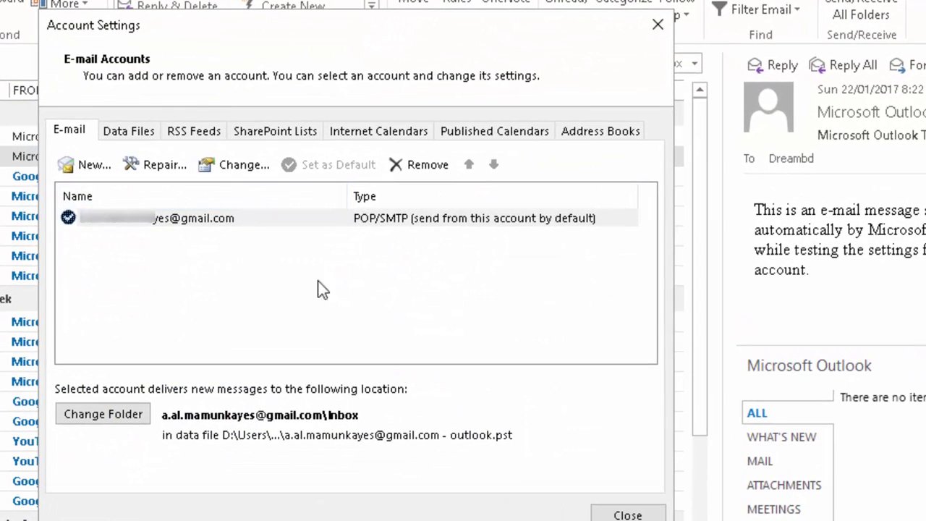
pyautogui.click(187, 222)
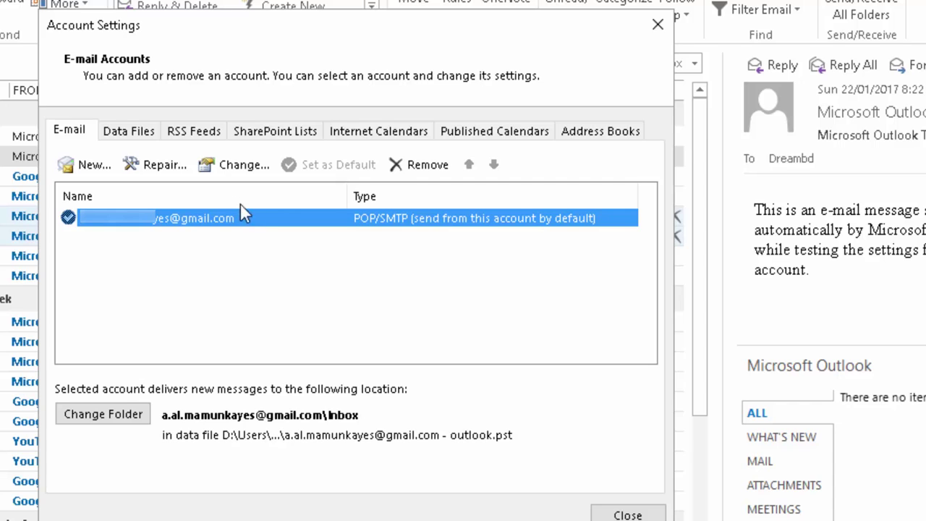
# - Add a new account using manual setup with the POP or IMAP service type
pyautogui.click(93, 165)
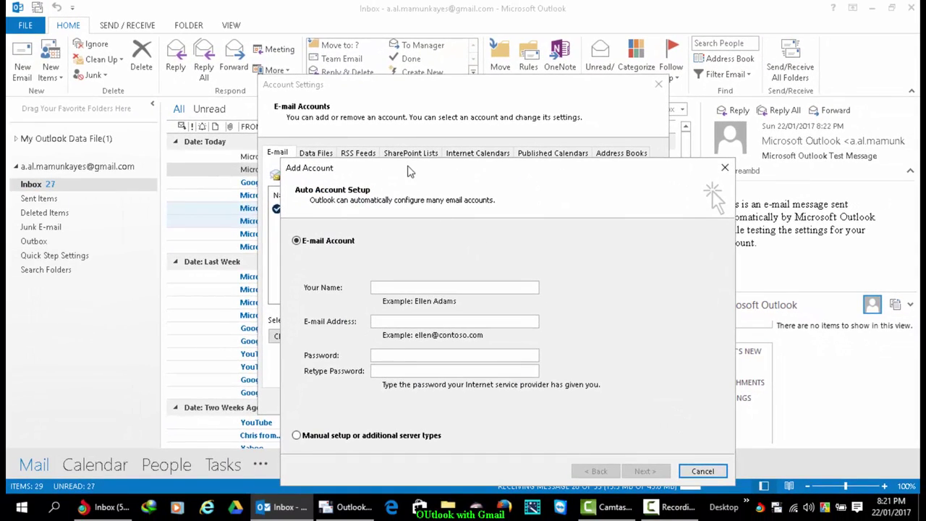
pyautogui.moveTo(407, 171); pyautogui.dragTo(365, 105)
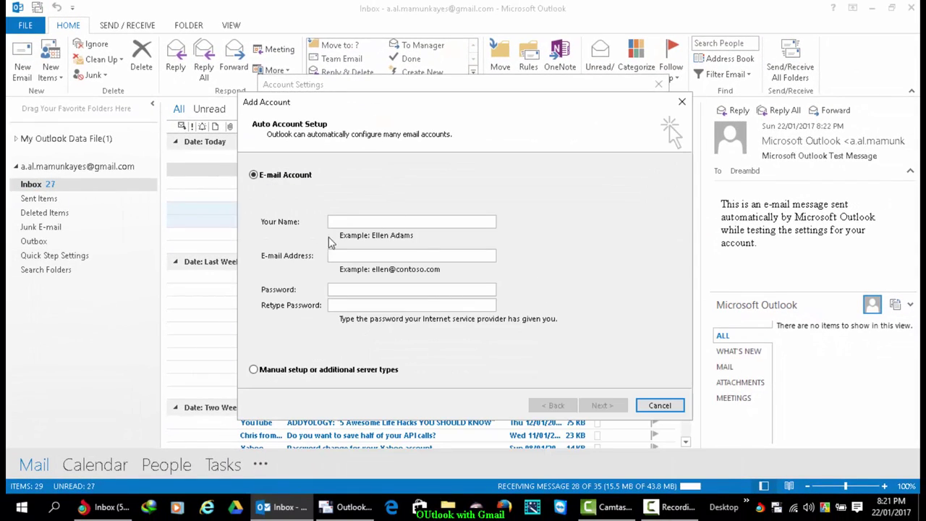
pyautogui.click(257, 373)
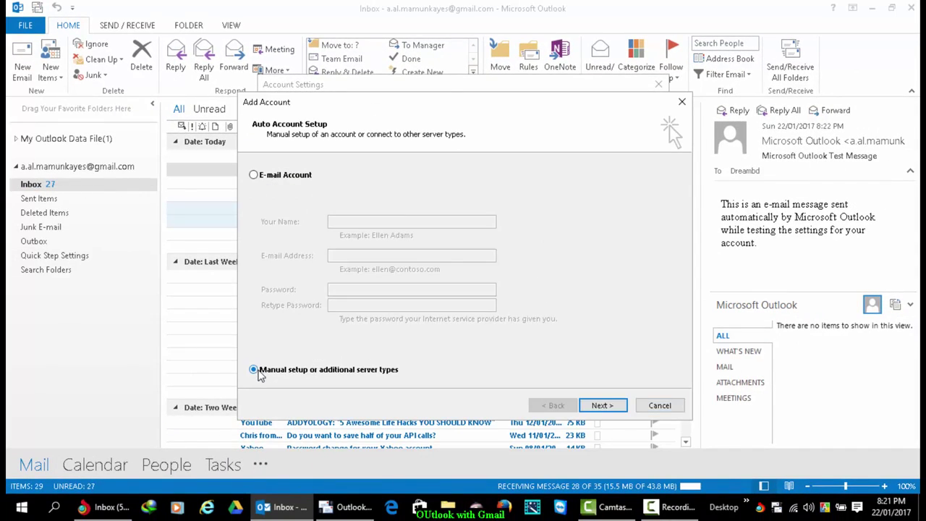
pyautogui.click(602, 406)
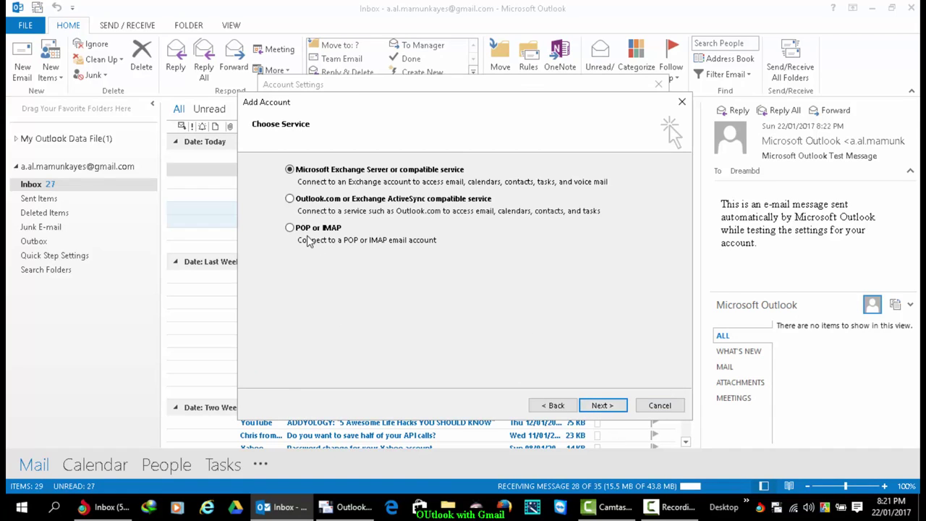
pyautogui.click(309, 232)
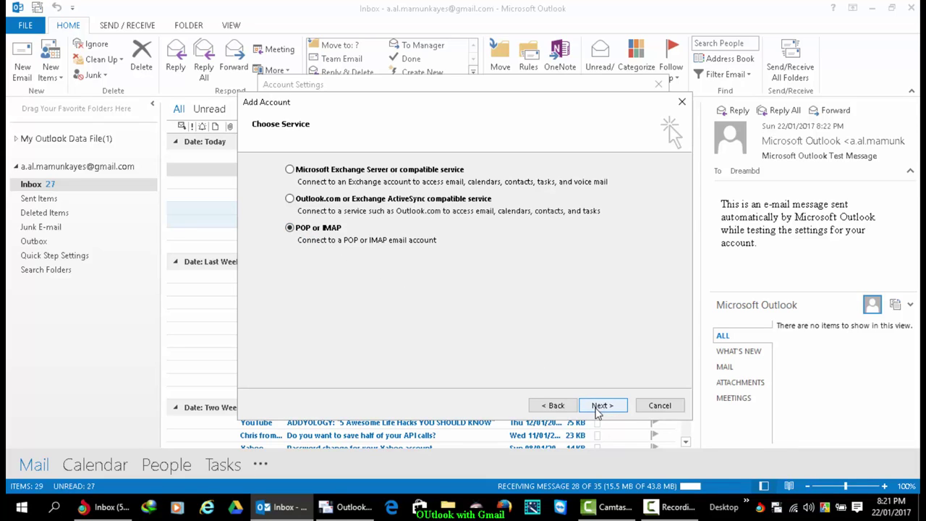
pyautogui.click(601, 407)
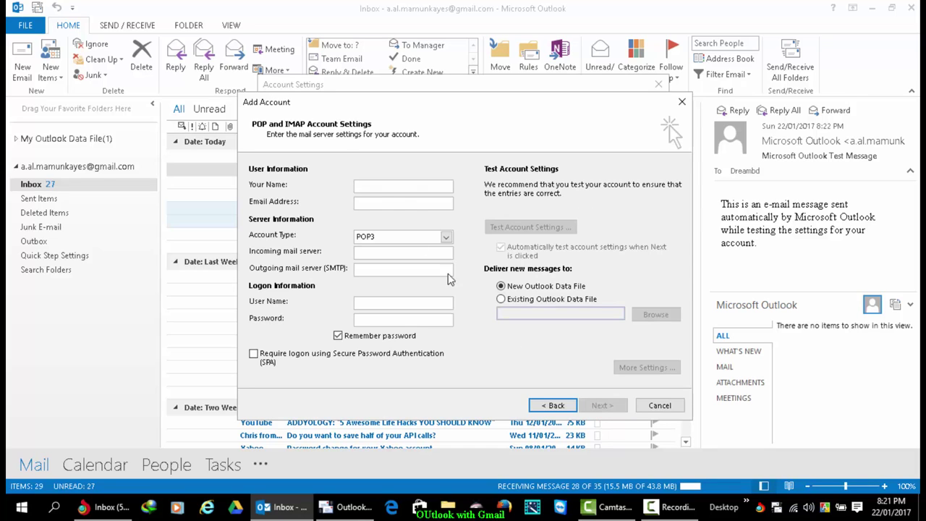
# - Enter the display name and Gmail address, and switch the account type to IMAP
pyautogui.write('Dreambd')
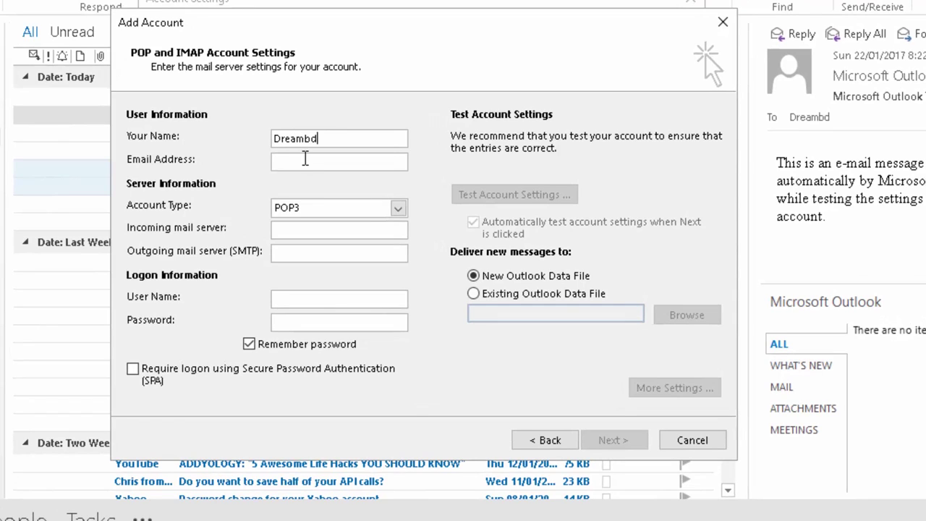
pyautogui.click(305, 159)
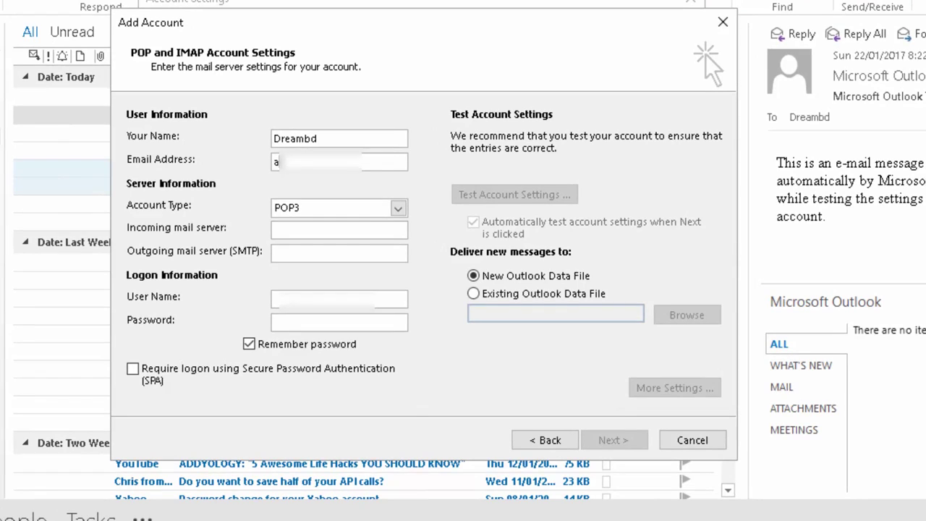
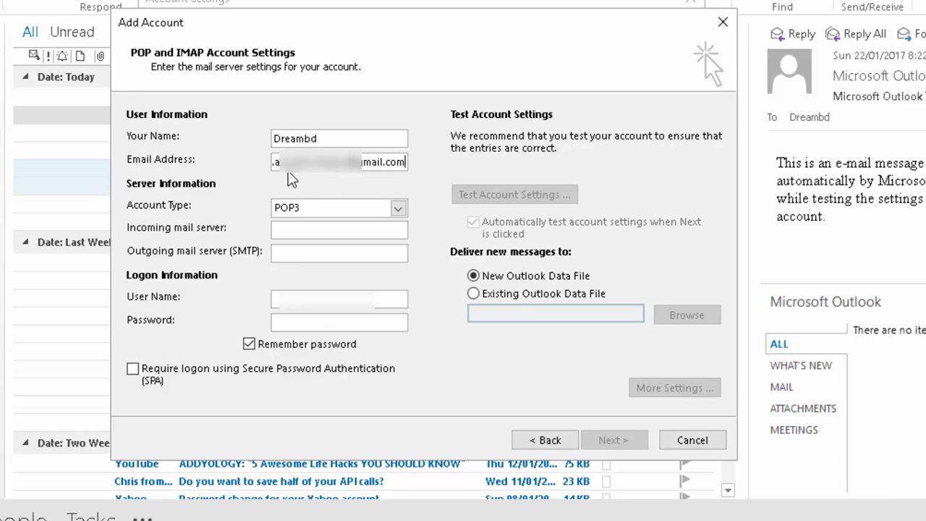
pyautogui.click(398, 208)
pyautogui.click(352, 237)
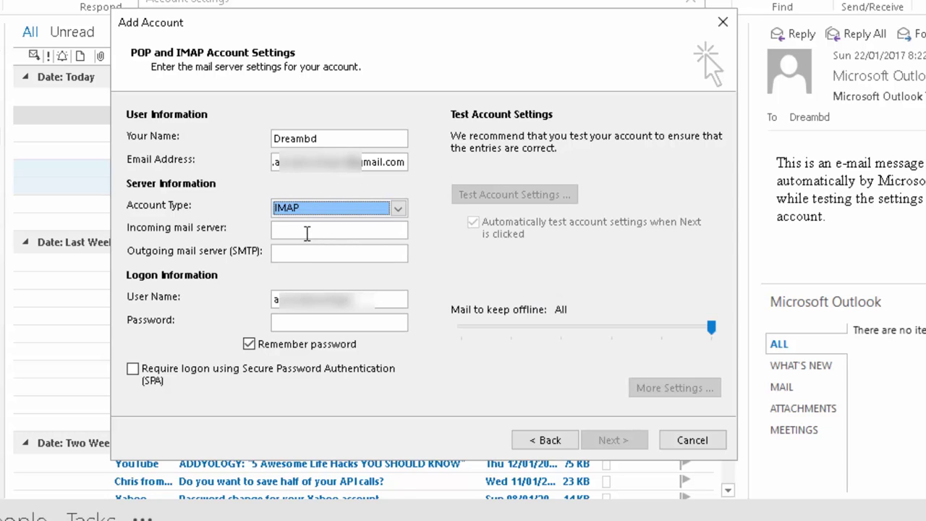
# - Set incoming server imap.gmail.com, outgoing server smtp.gmail.com, and enter the account password
pyautogui.click(307, 231)
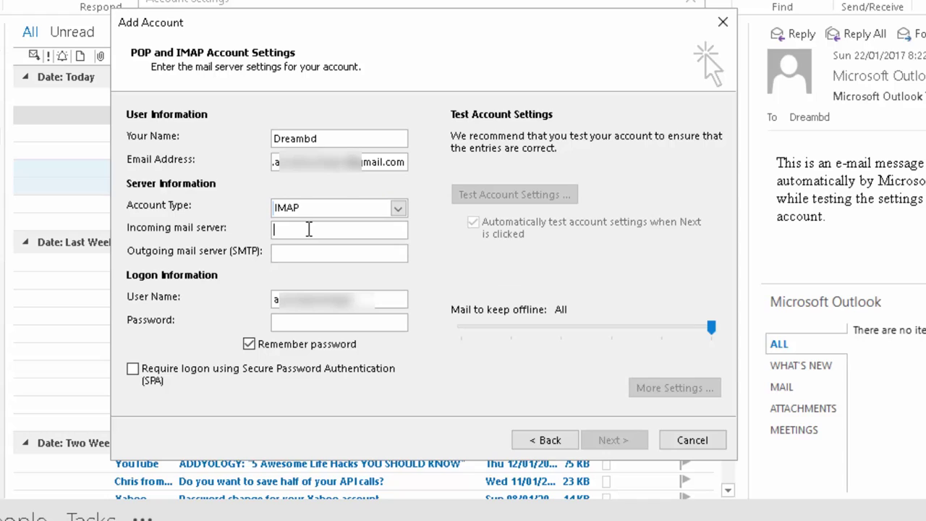
pyautogui.write('imap')
pyautogui.write('.gmail.com')
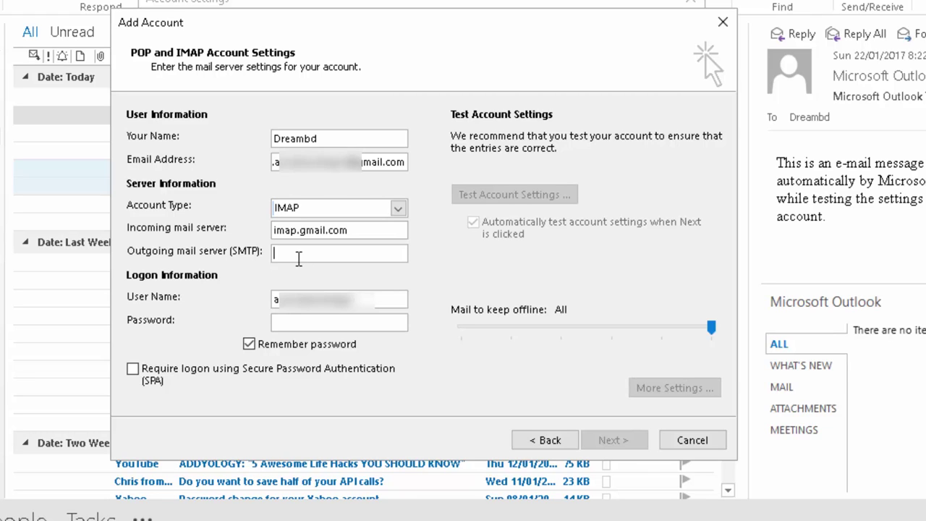
pyautogui.click(298, 258)
pyautogui.write('s')
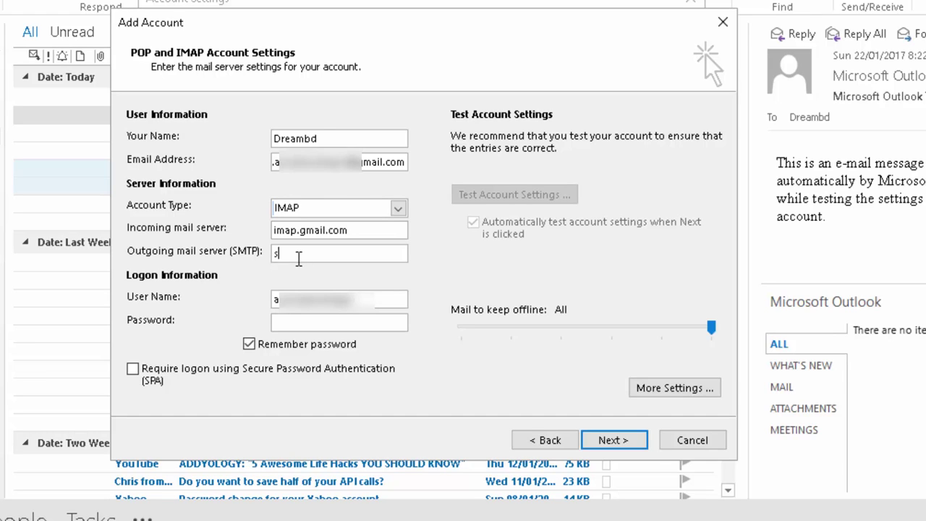
pyautogui.write('mtp.gmail.com')
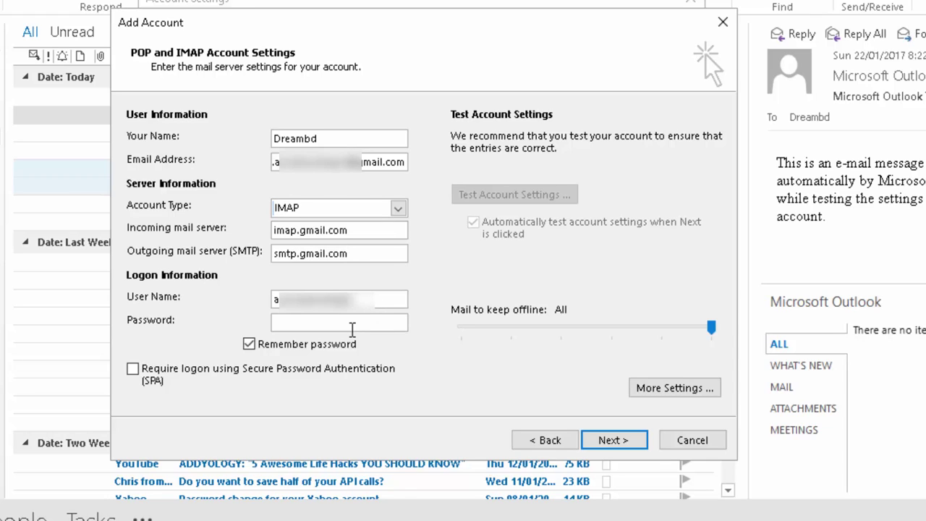
pyautogui.write('mail.c')
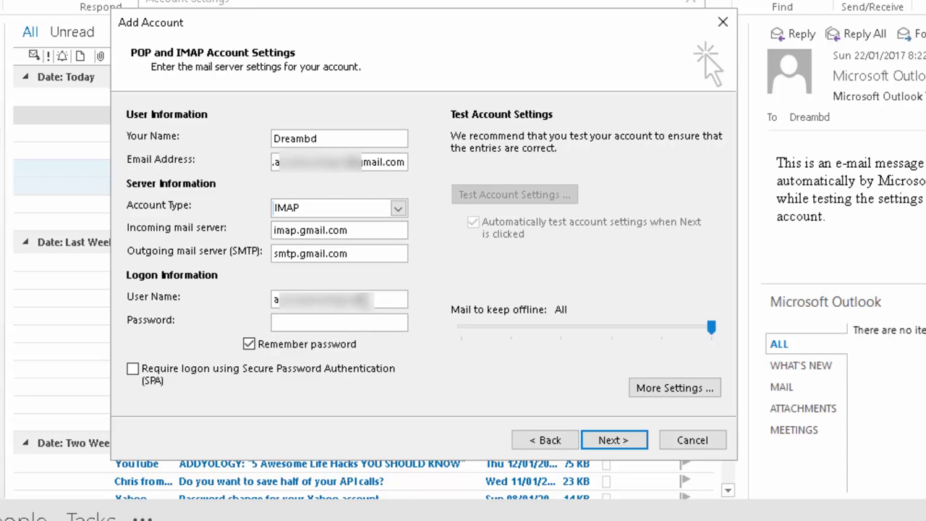
pyautogui.write('om')
pyautogui.click(339, 323)
pyautogui.write('***')
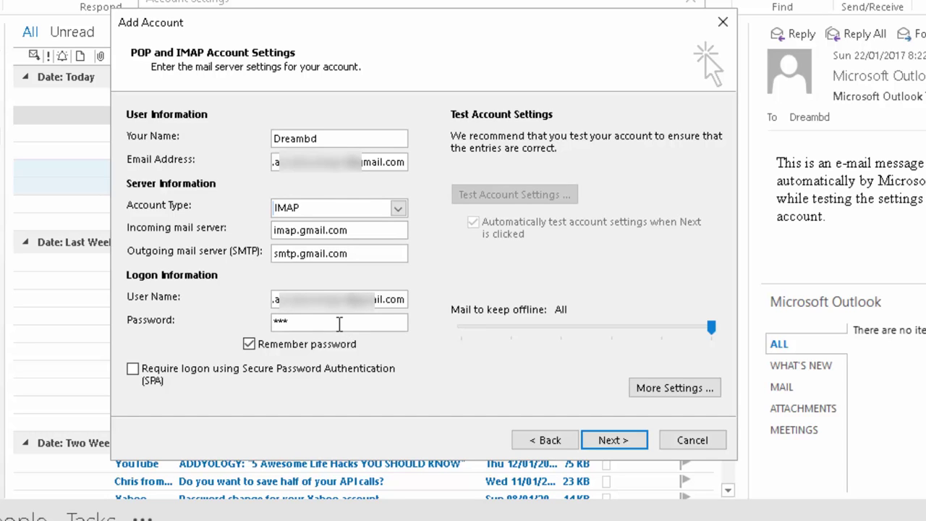
pyautogui.write('*******')
# - In More Settings, require authentication for the outgoing SMTP server, then view the Advanced tab's ports
pyautogui.click(677, 390)
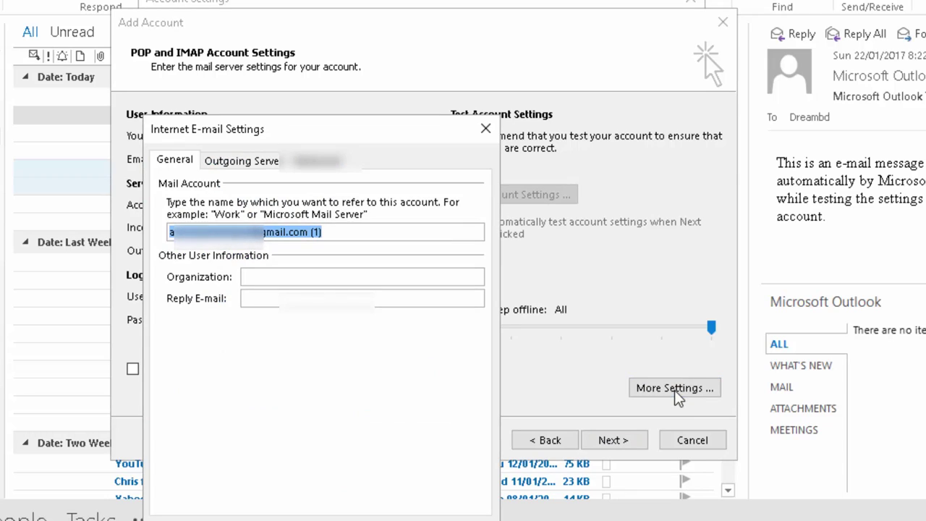
pyautogui.click(225, 161)
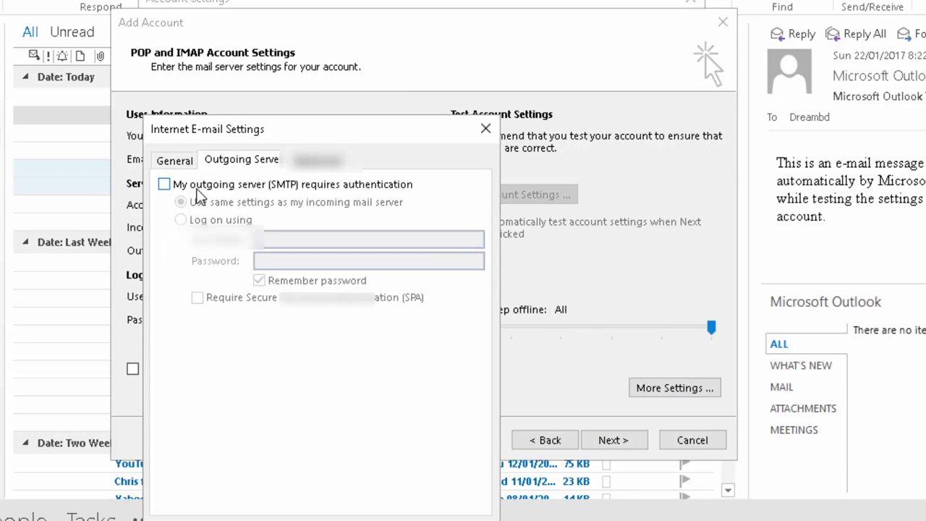
pyautogui.click(165, 185)
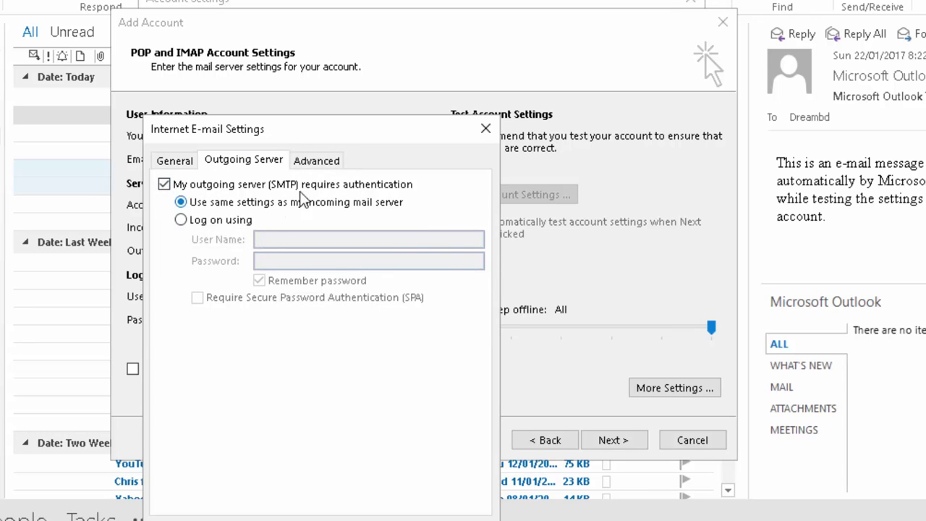
pyautogui.click(319, 160)
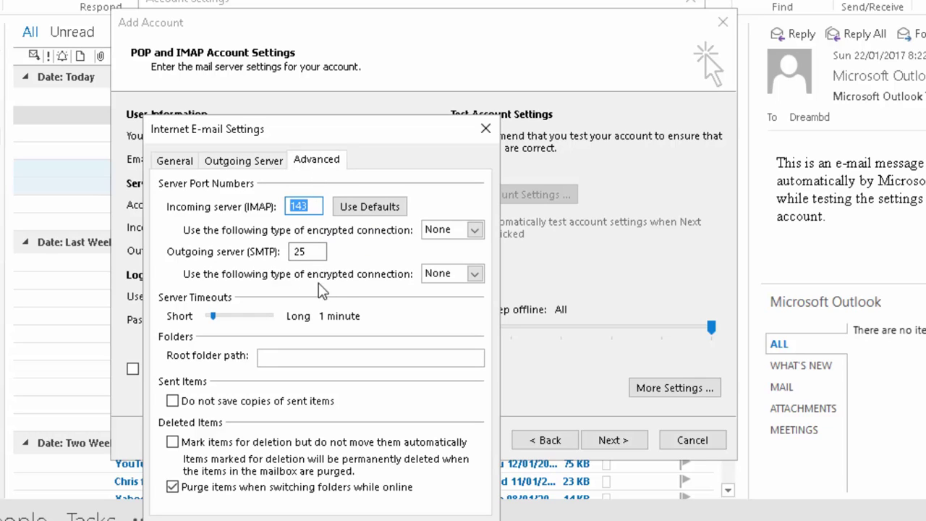
# - Use SSL on port 465 for outgoing SMTP and SSL on port 993 for incoming IMAP
pyautogui.click(475, 275)
pyautogui.click(447, 305)
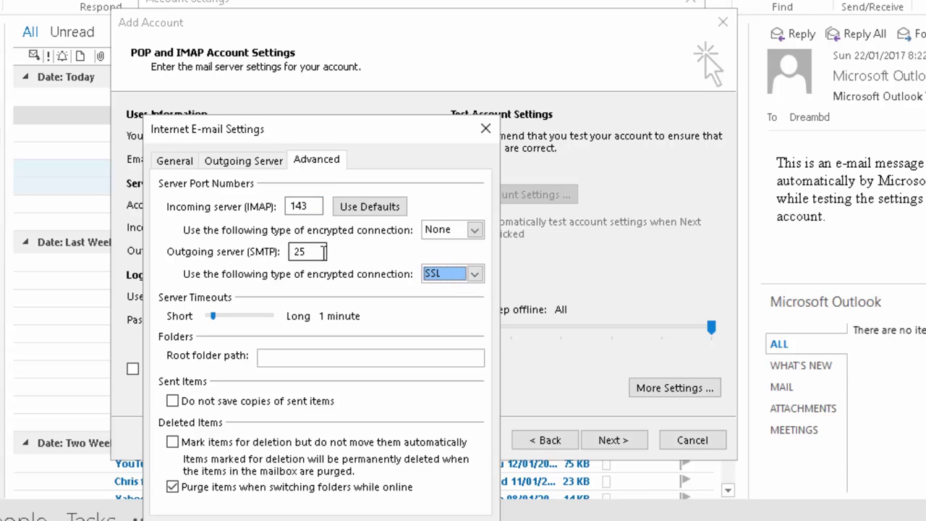
pyautogui.moveTo(310, 251); pyautogui.dragTo(280, 258)
pyautogui.write('465')
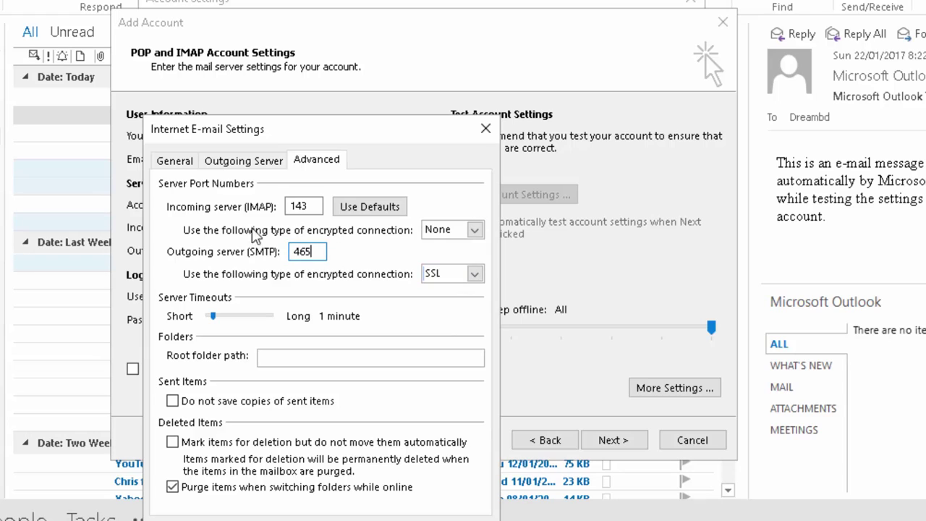
pyautogui.click(474, 232)
pyautogui.click(443, 259)
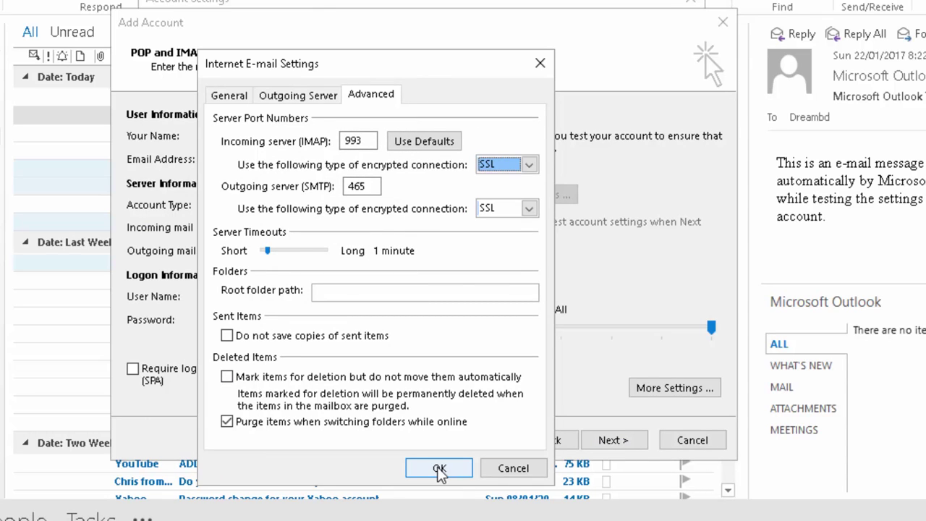
pyautogui.click(439, 469)
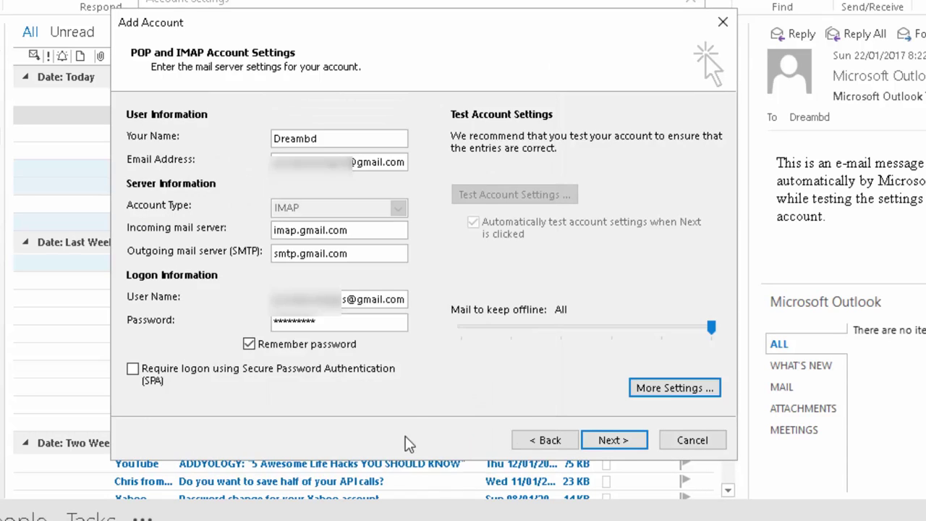
# - Run the IMAP account test, close the successful results, and finish the wizard
pyautogui.click(613, 440)
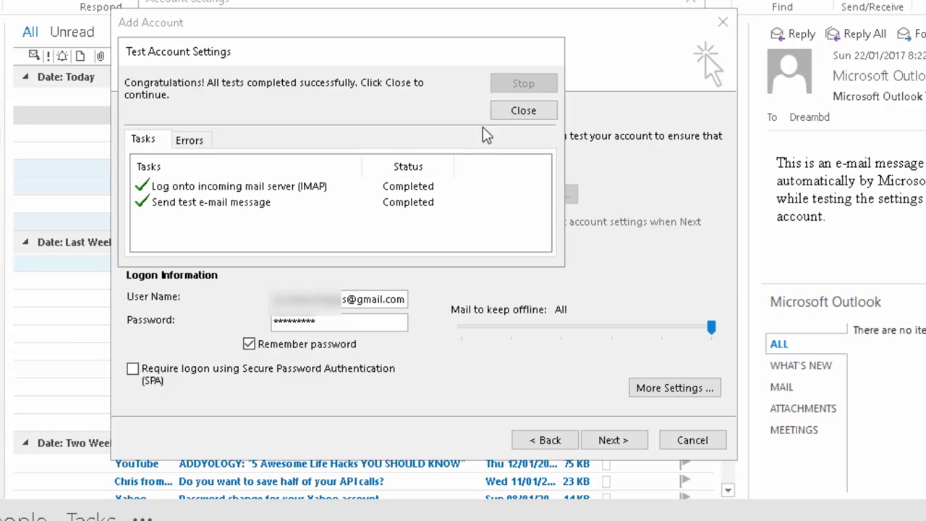
pyautogui.click(523, 110)
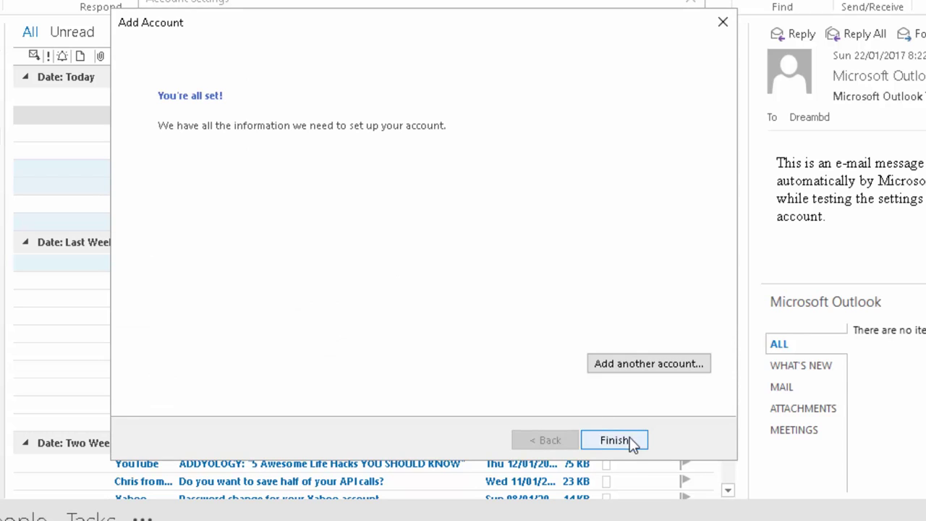
pyautogui.click(629, 439)
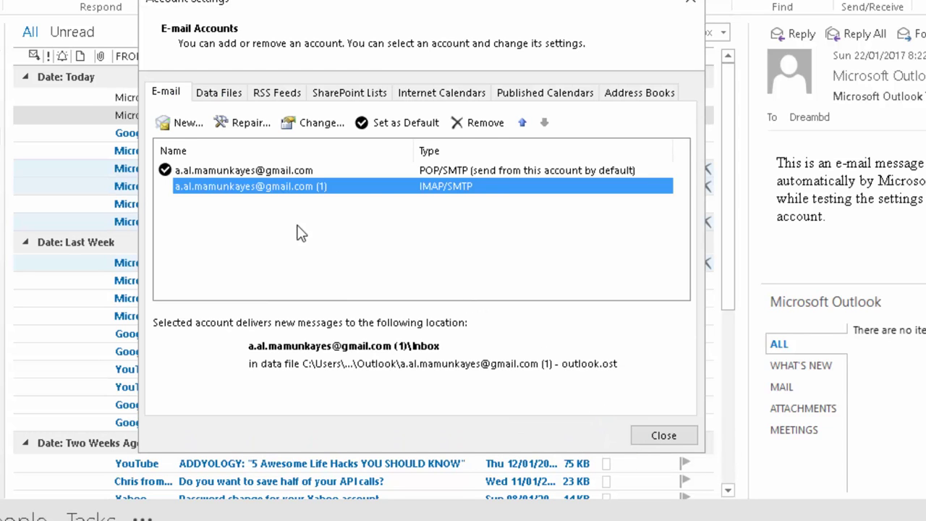
# - Check the delivery folders of the POP and IMAP accounts, then close the account list
pyautogui.click(405, 173)
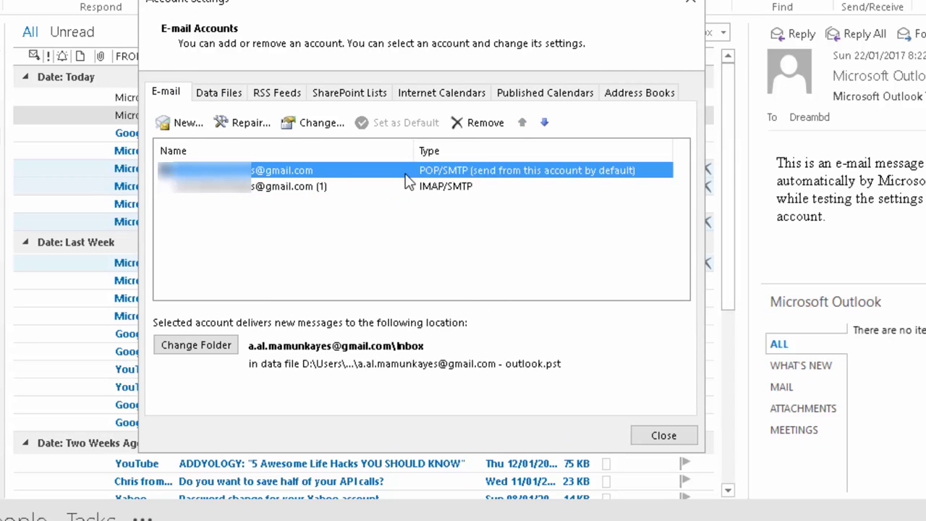
pyautogui.click(409, 188)
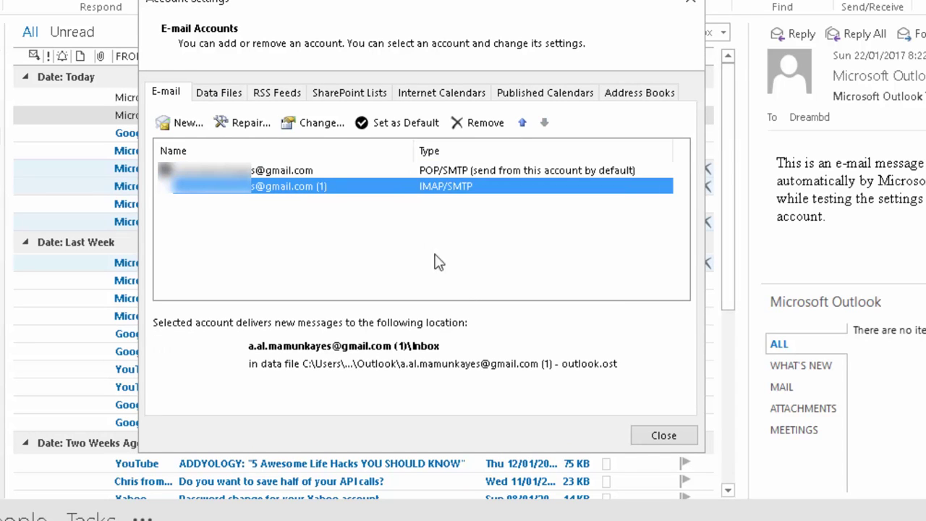
pyautogui.click(656, 437)
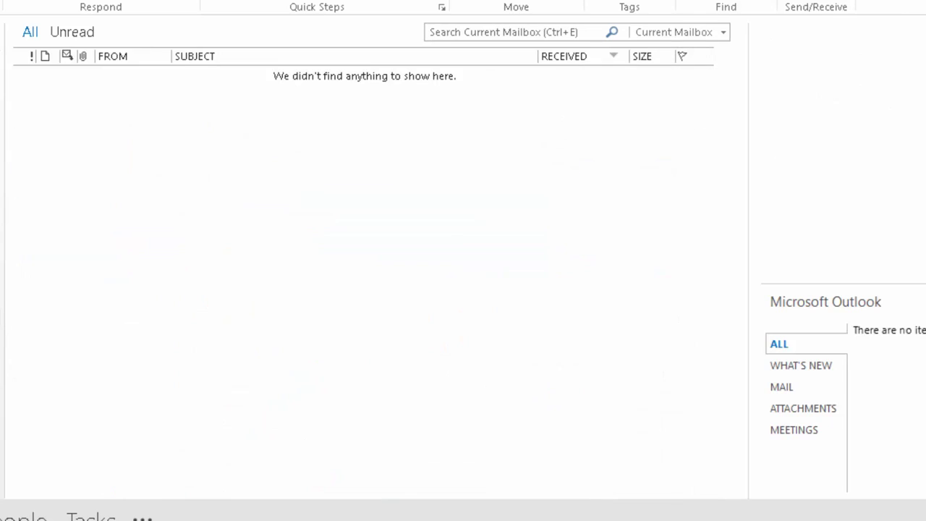
# - Open the Gmail account's Inbox and scroll through its 35 messages
pyautogui.click(26, 170)
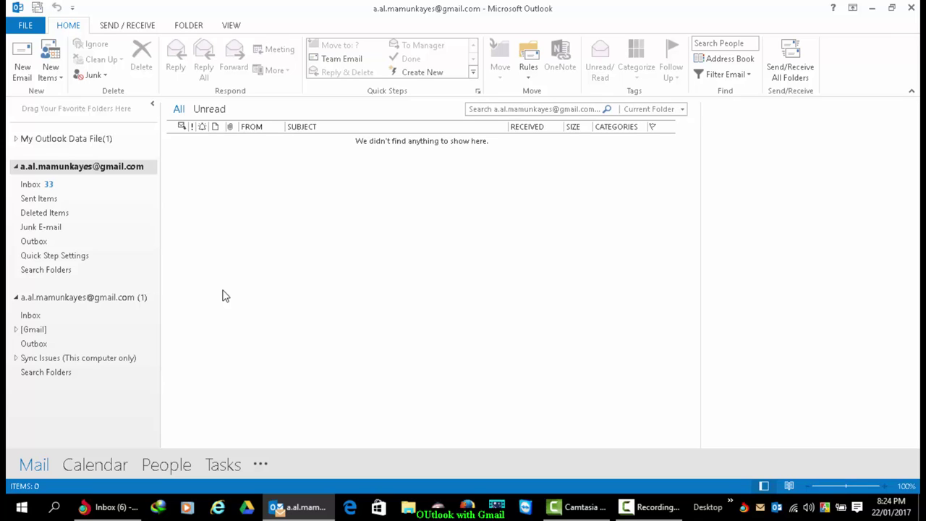
pyautogui.click(41, 188)
pyautogui.scroll(-8, 548, 260)
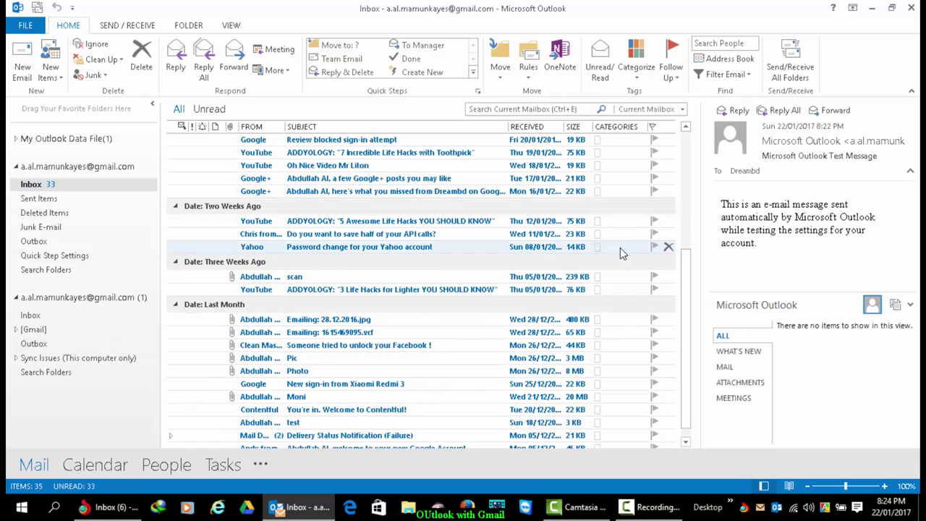
pyautogui.scroll(-1, 618, 275)
pyautogui.scroll(1, 618, 281)
pyautogui.scroll(-1, 618, 281)
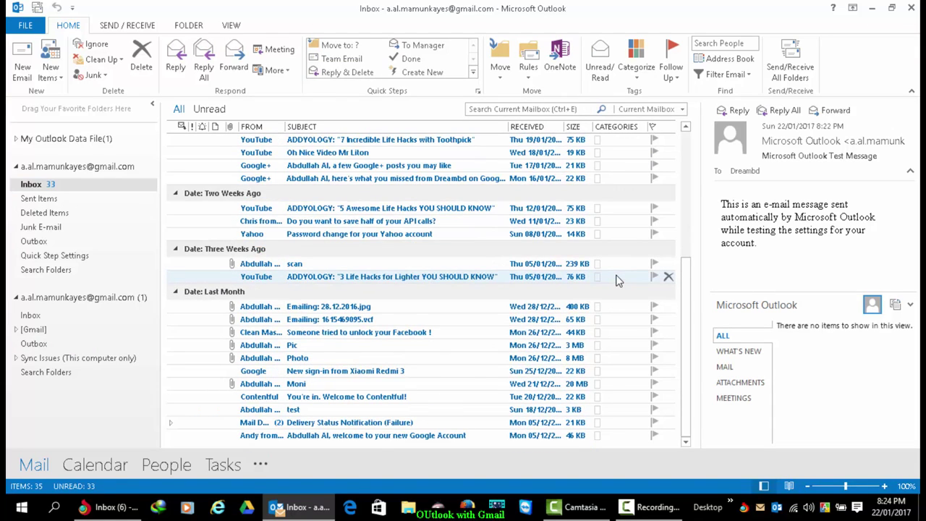